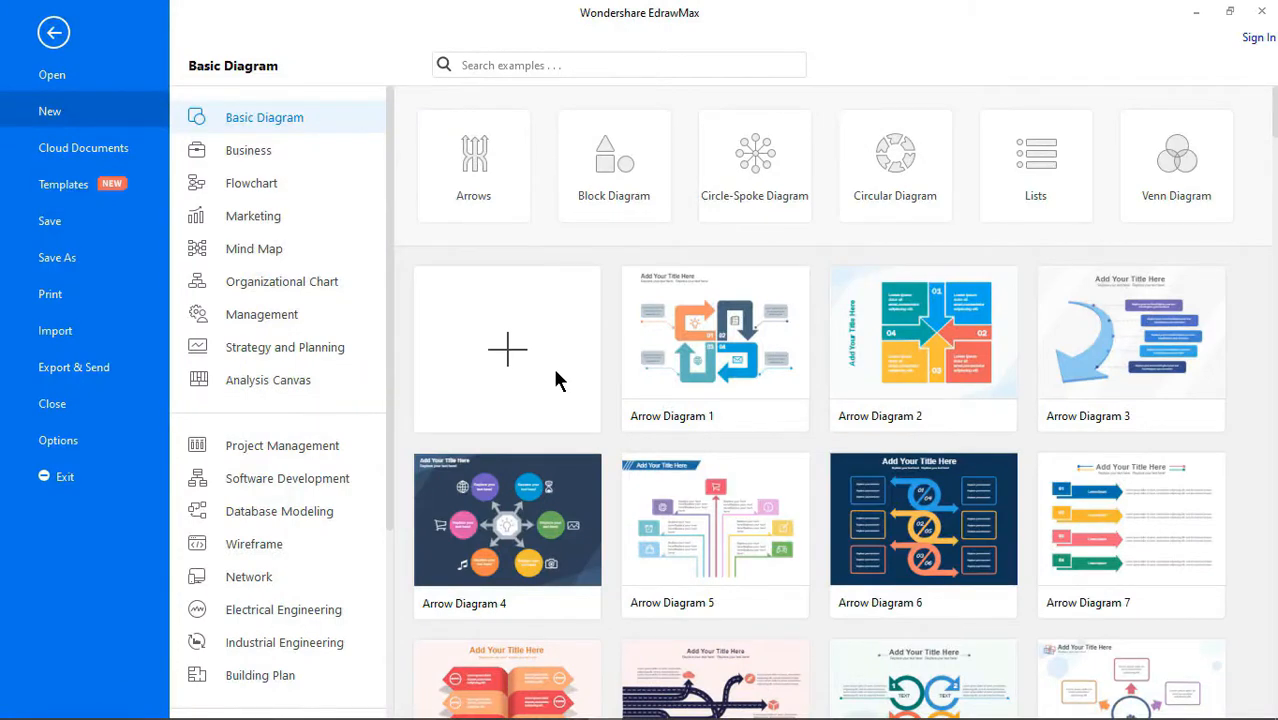
# Browse the Christmas templates in the Card category and open Christmas Card 9
pyautogui.moveTo(391, 237); pyautogui.dragTo(391, 500)
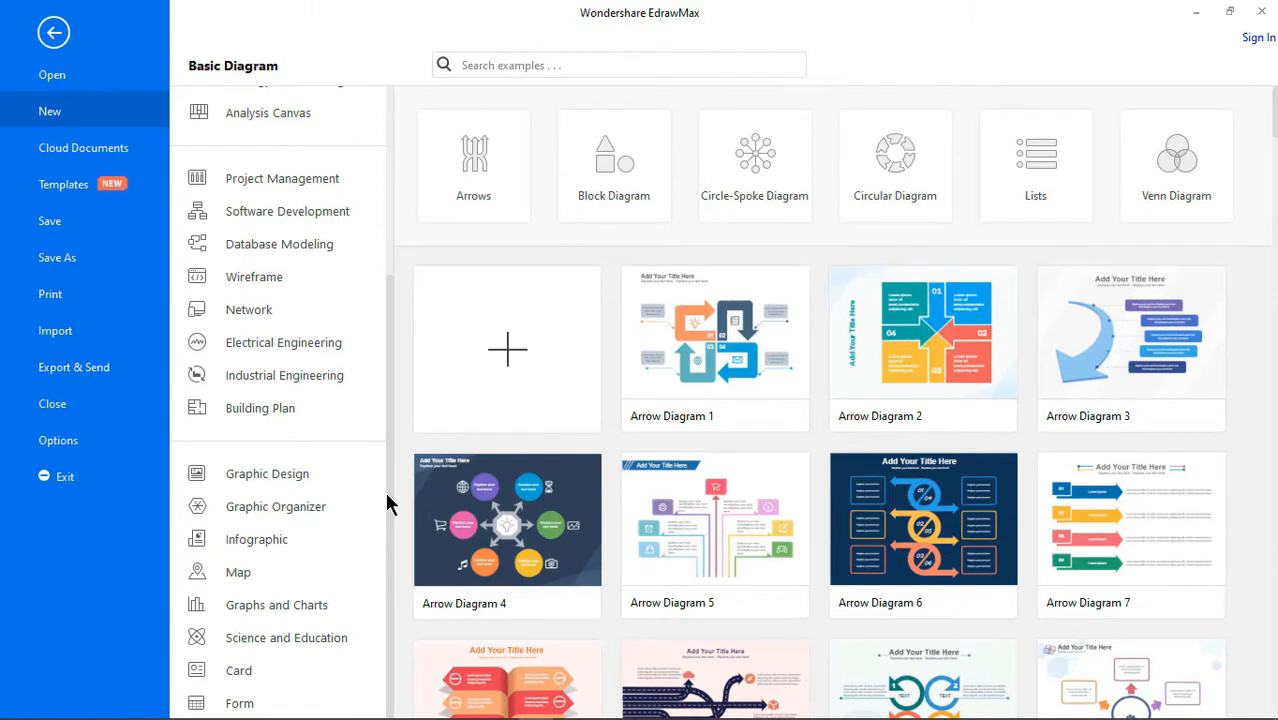
pyautogui.click(242, 672)
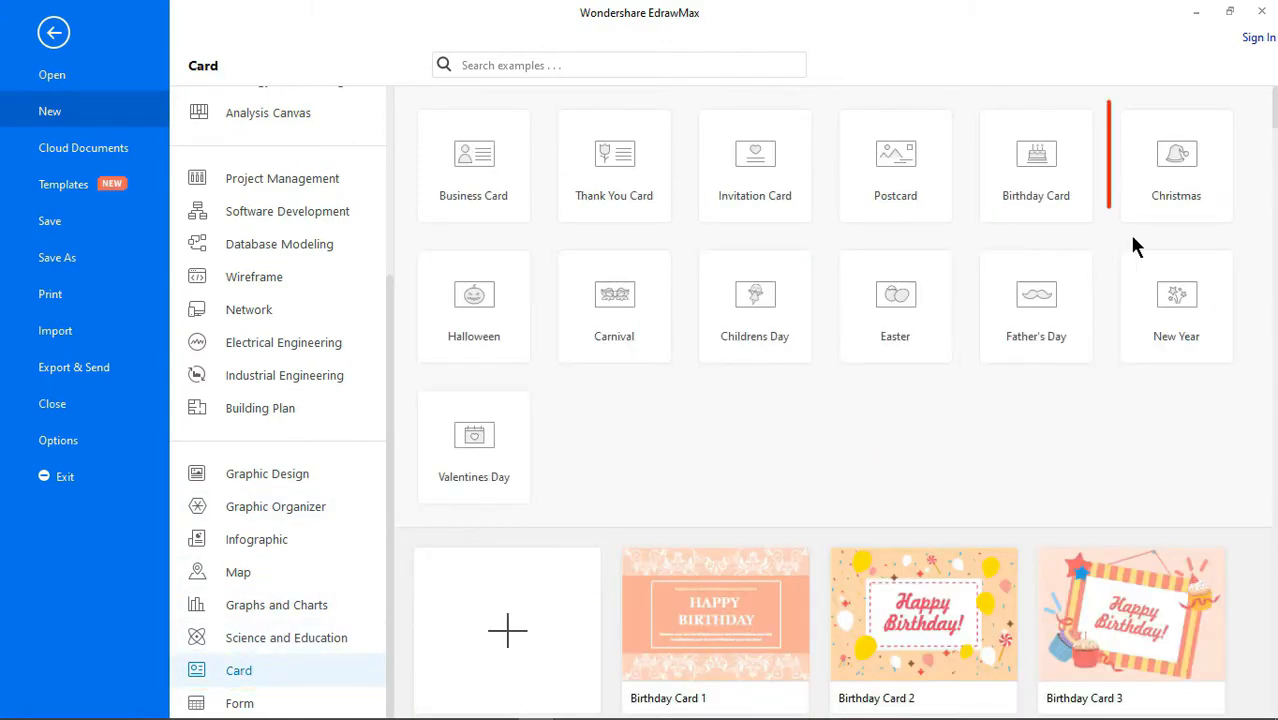
pyautogui.click(1163, 198)
pyautogui.scroll(-5, 923, 508)
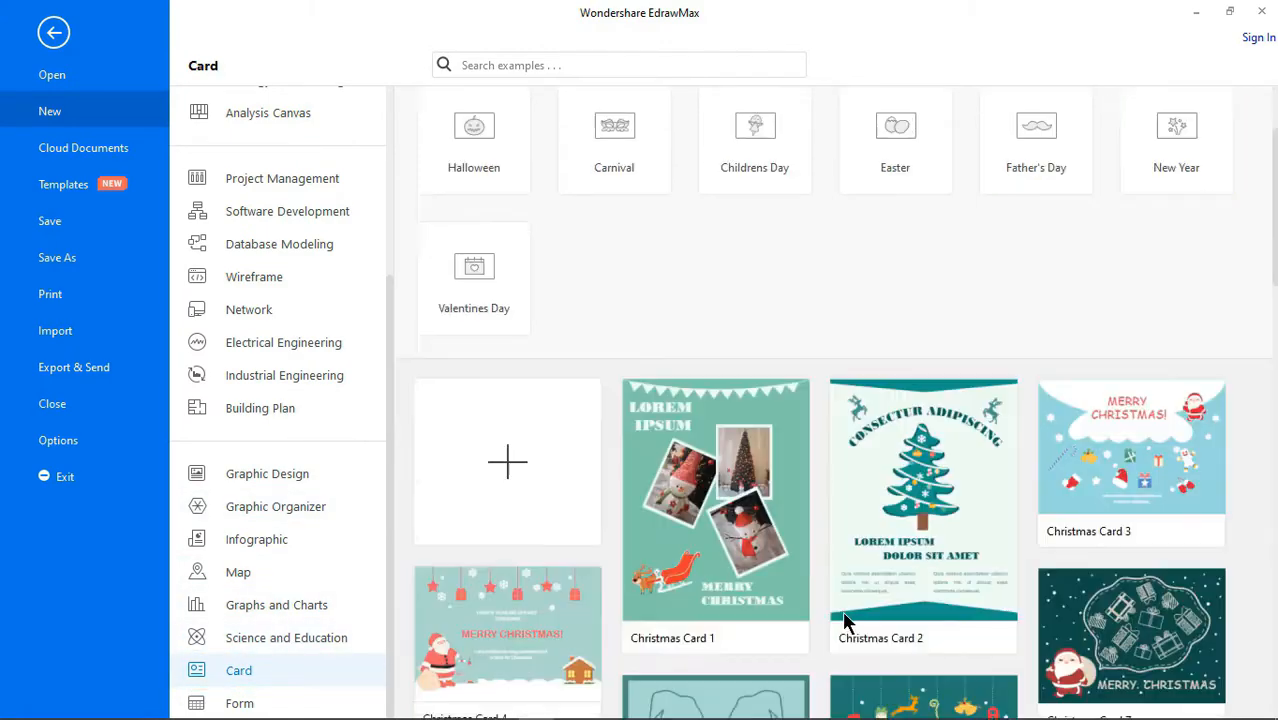
pyautogui.scroll(-10, 847, 573)
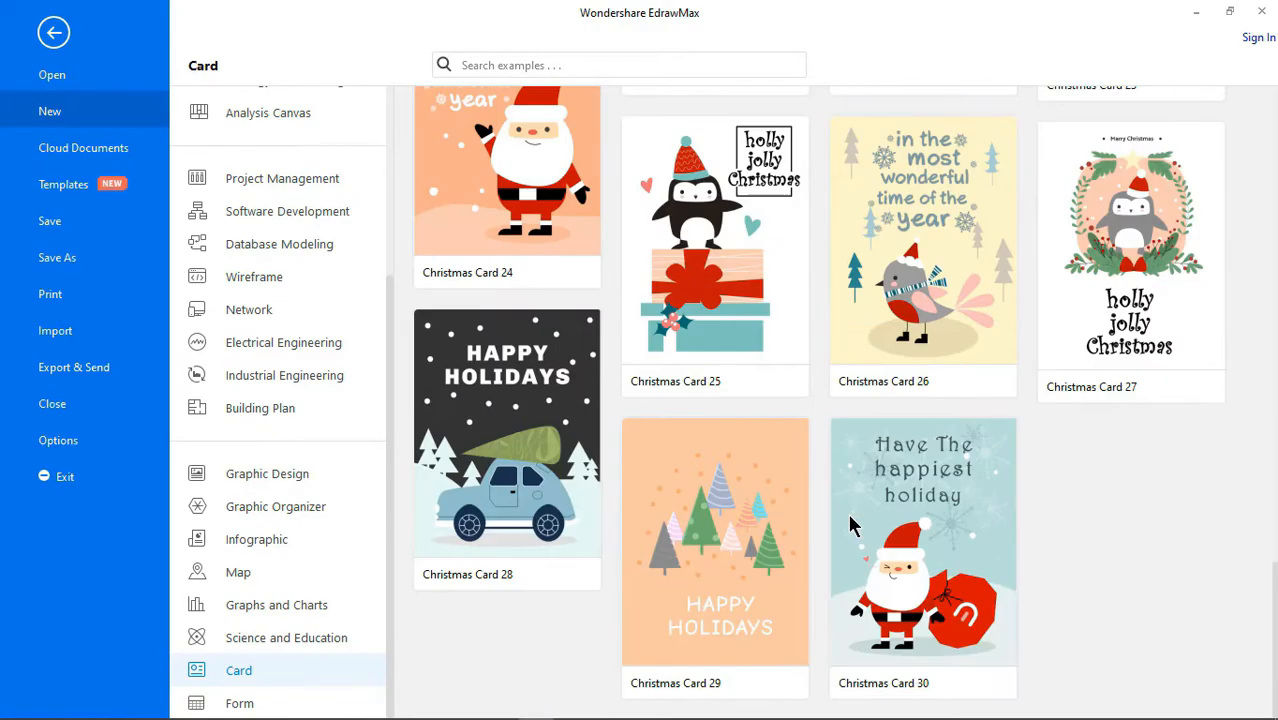
pyautogui.scroll(3, 850, 527)
pyautogui.scroll(8, 850, 527)
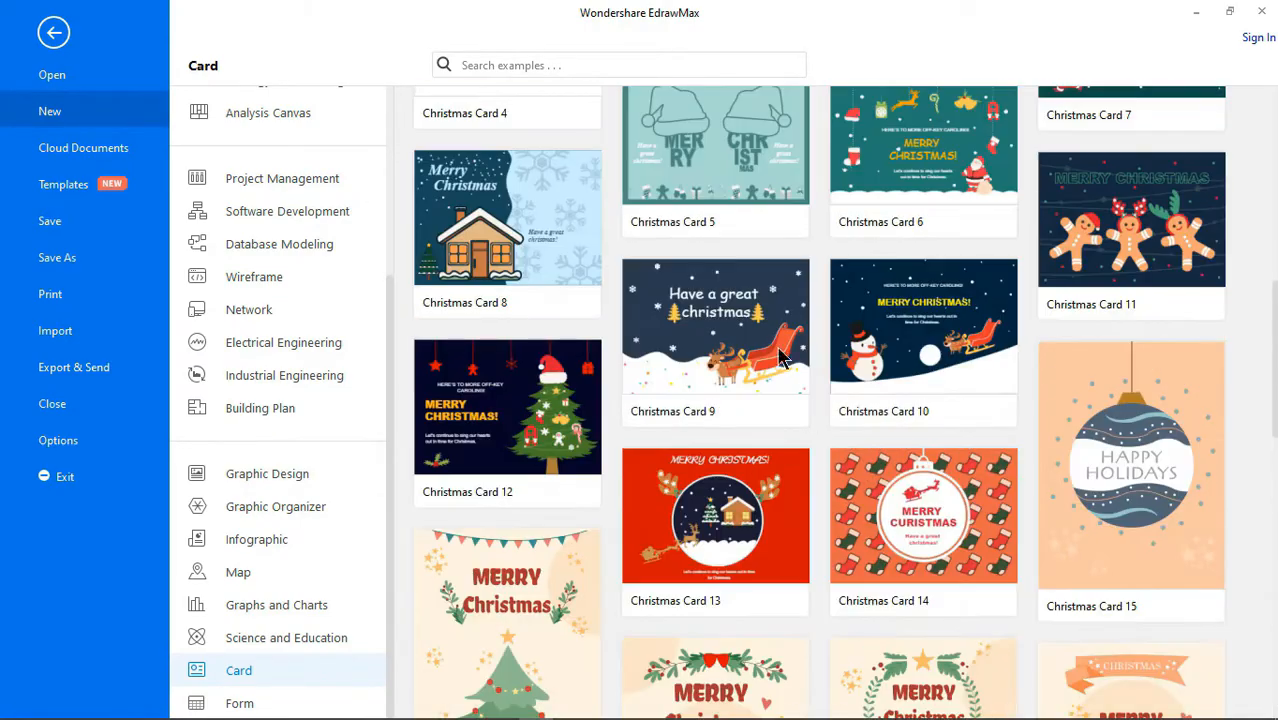
pyautogui.click(737, 335)
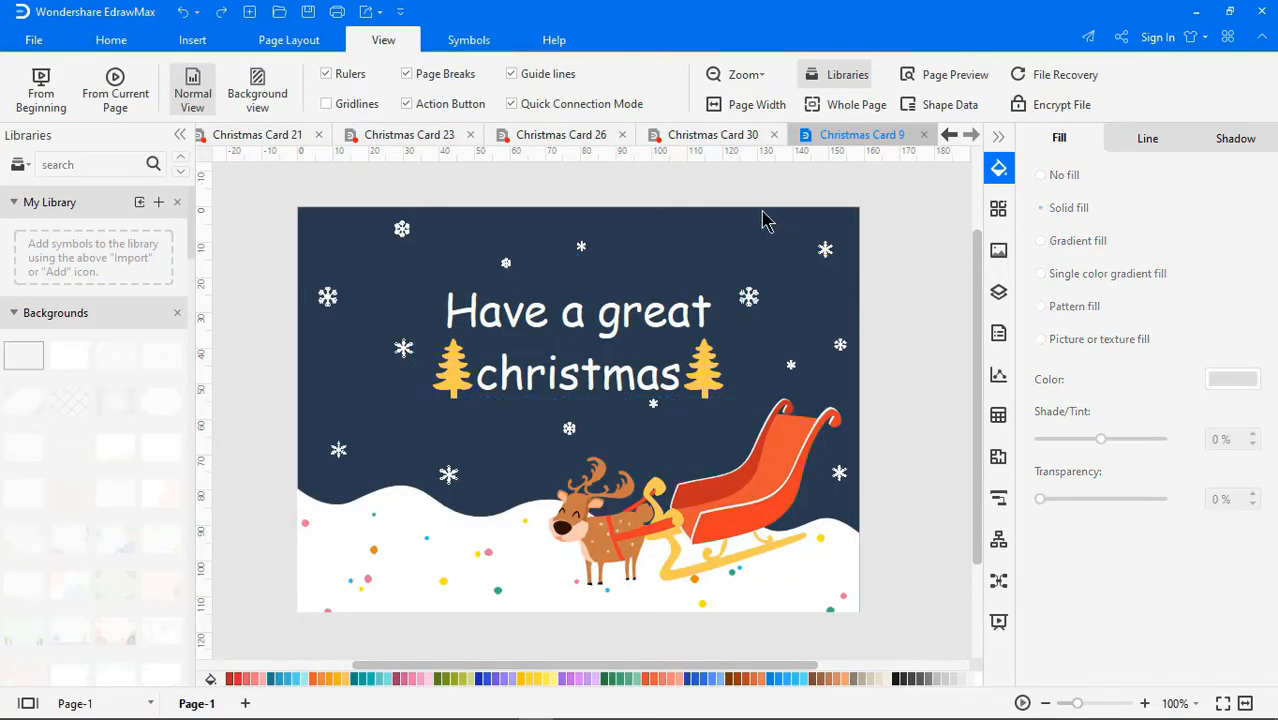
# Look through the other open Christmas card documents, from Christmas Card 30 back to Christmas Card 16
pyautogui.click(727, 143)
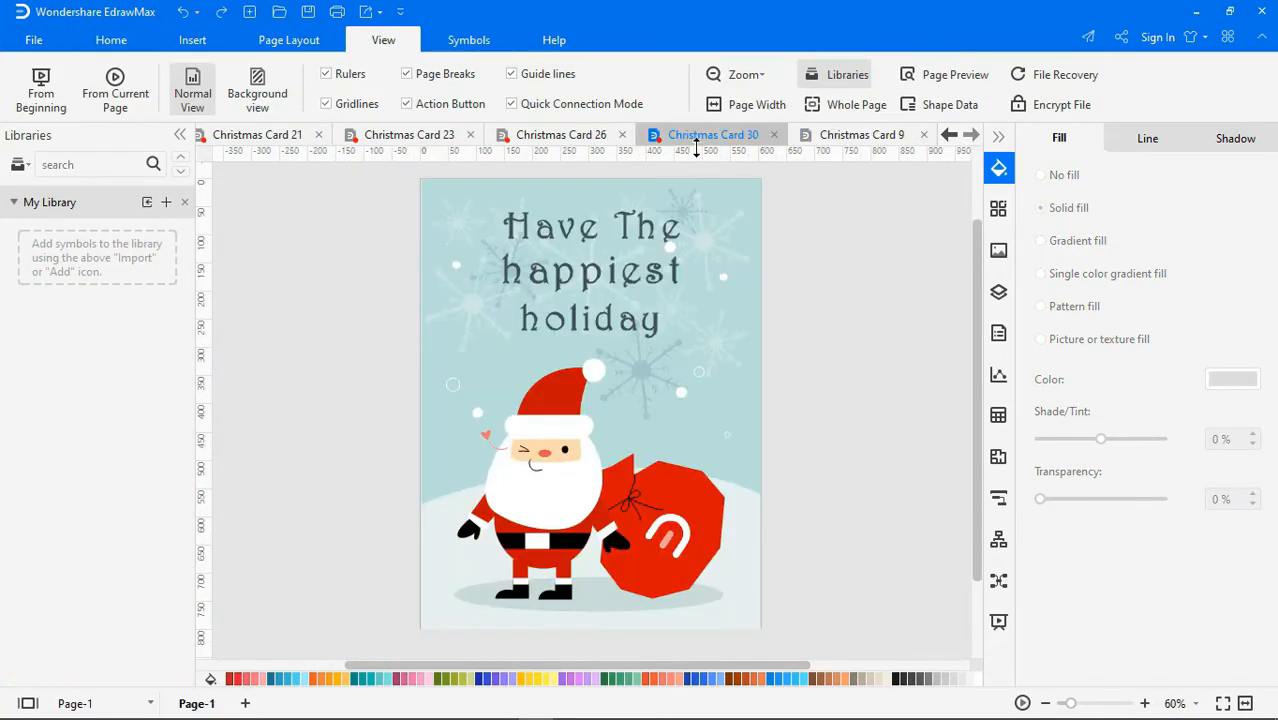
pyautogui.click(582, 142)
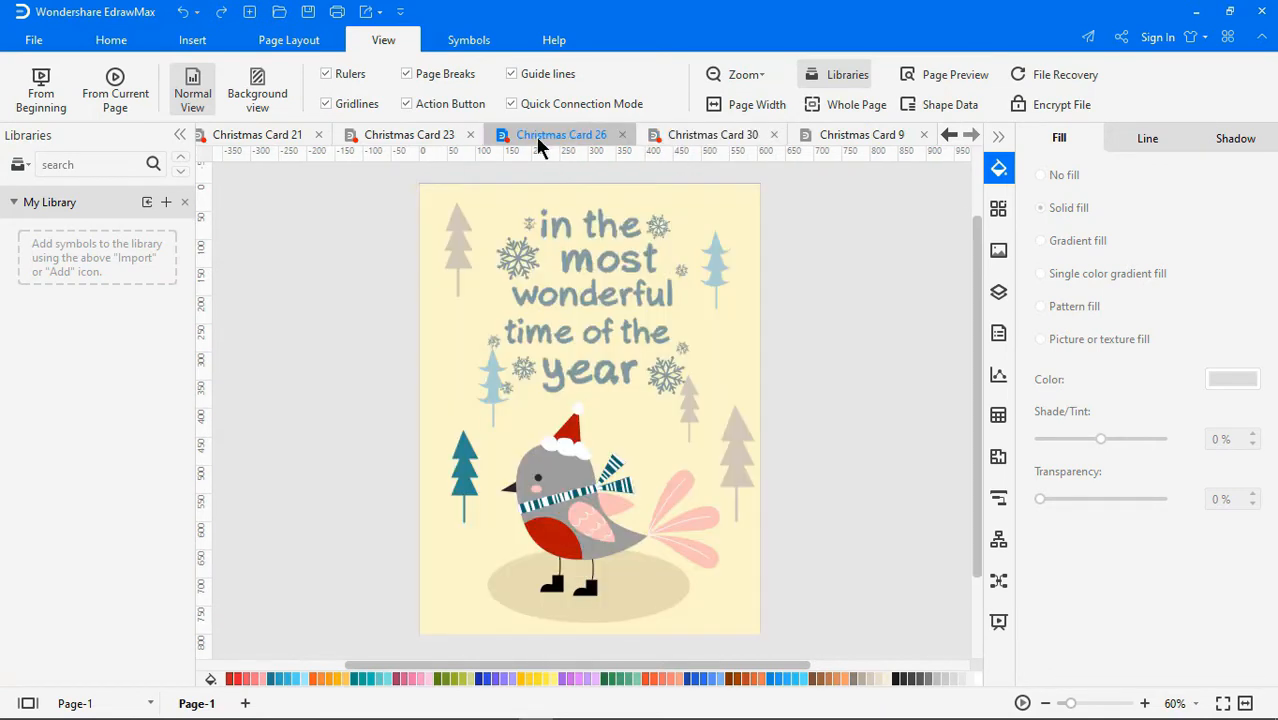
pyautogui.click(429, 135)
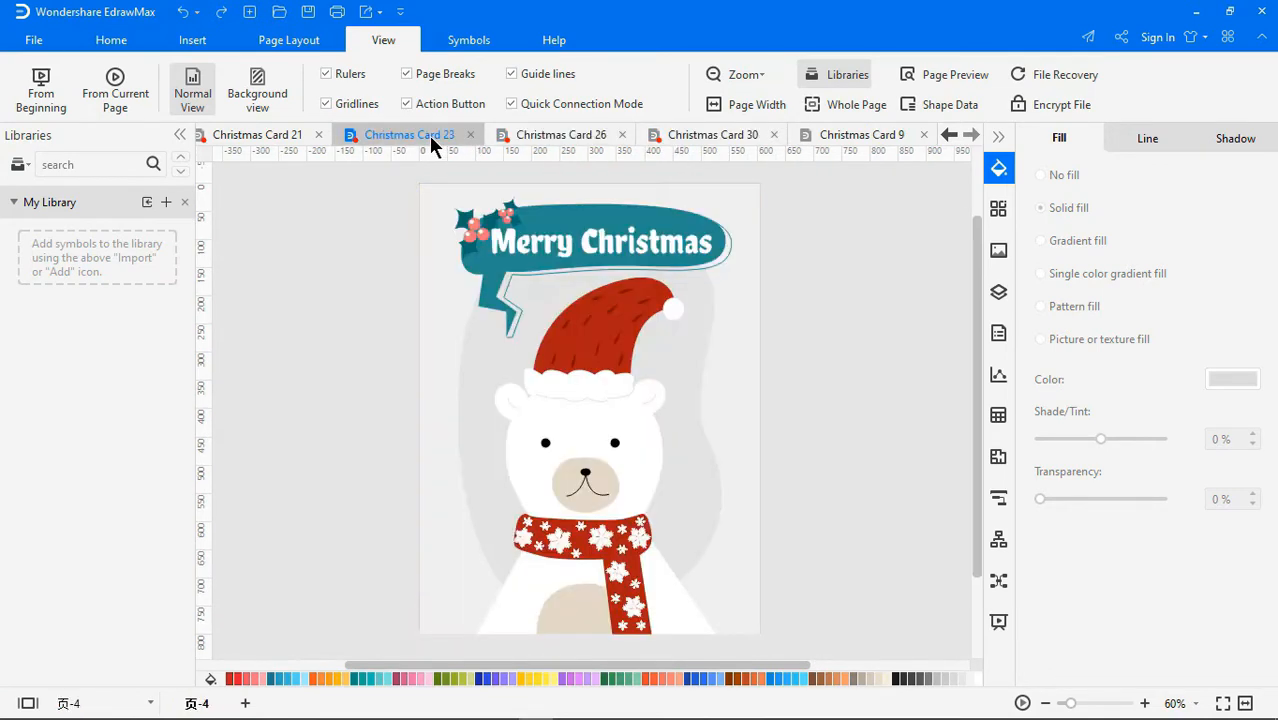
pyautogui.click(265, 135)
pyautogui.click(949, 134)
pyautogui.click(949, 134)
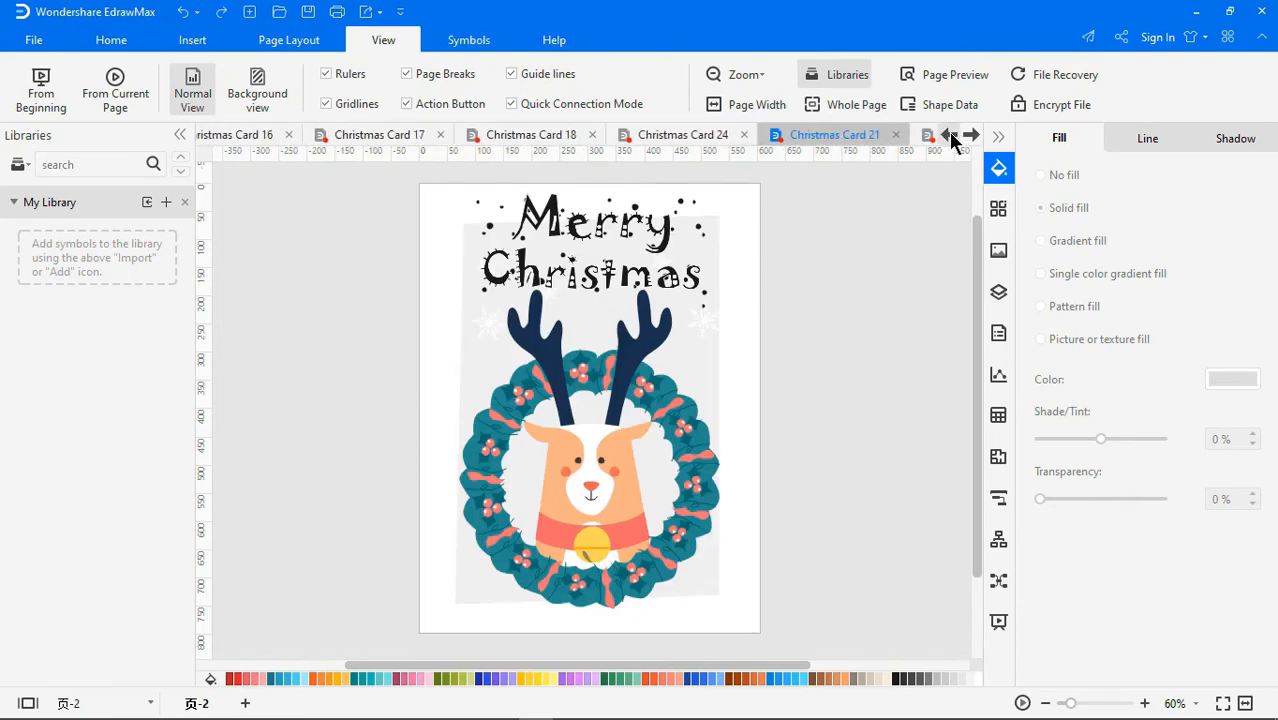
pyautogui.click(734, 136)
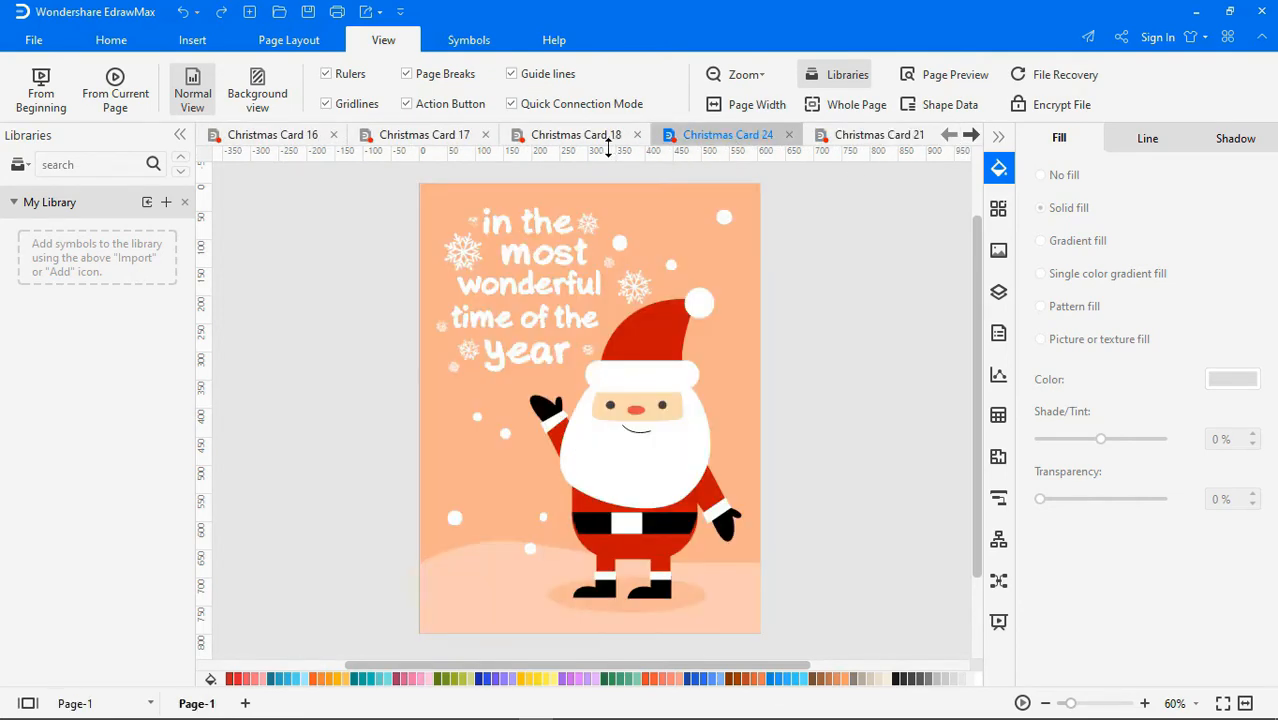
pyautogui.click(583, 140)
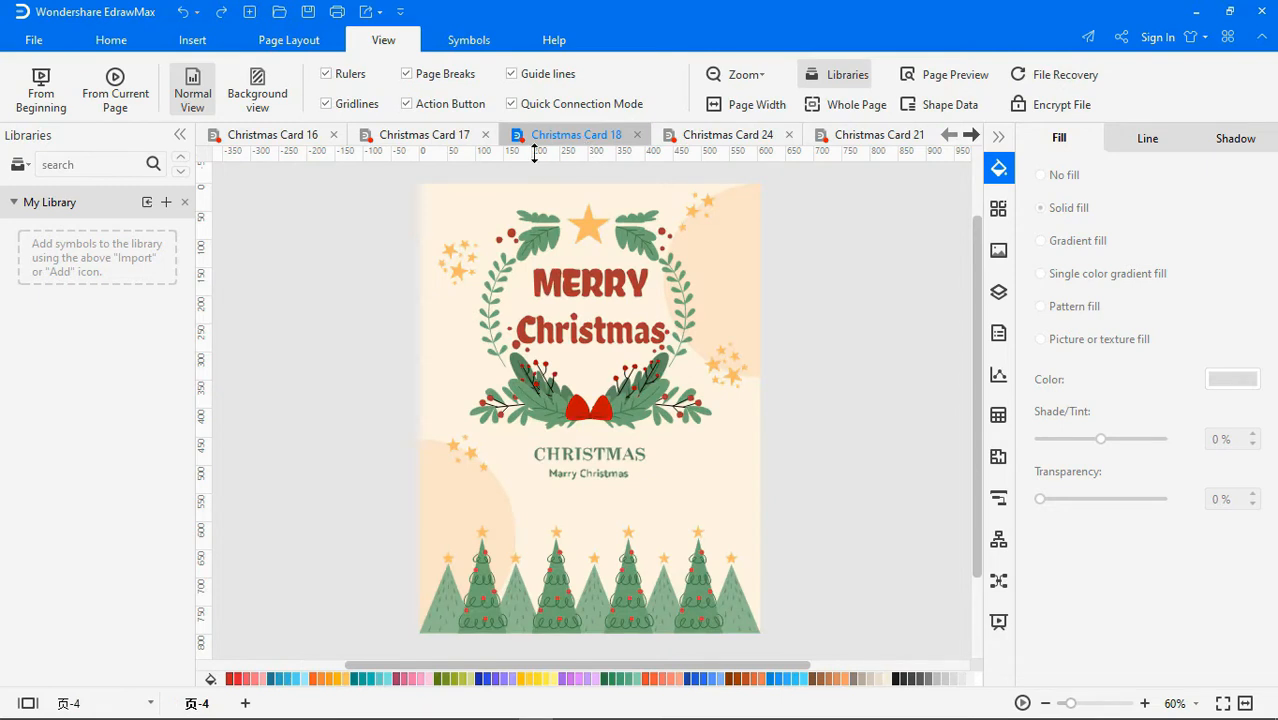
pyautogui.click(425, 136)
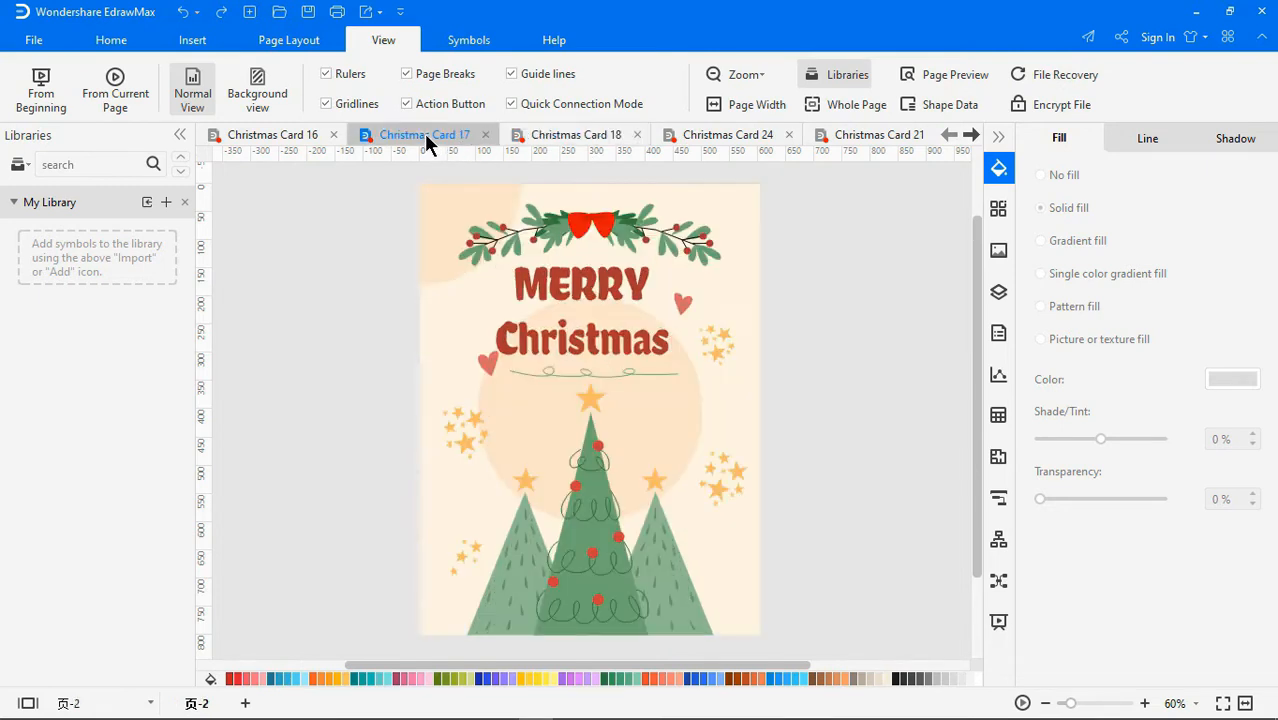
pyautogui.click(281, 135)
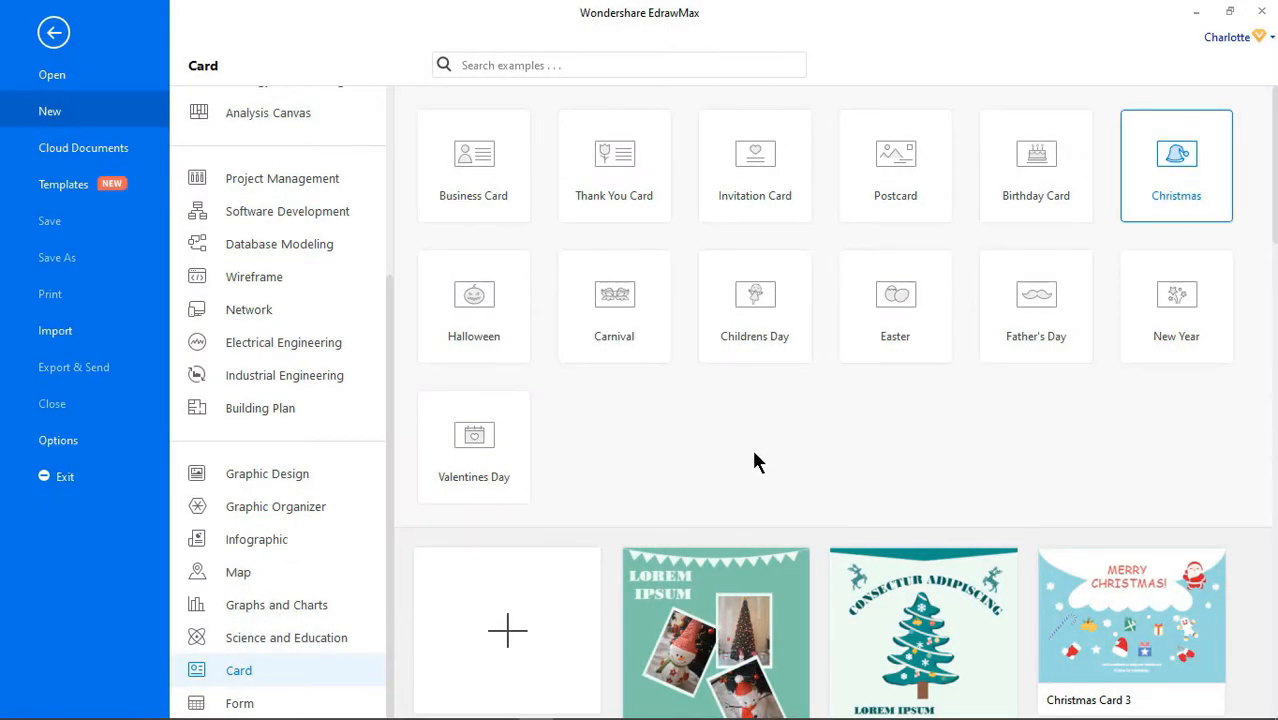
# Open the Christmas Card 16 template from the Christmas card templates and bring its upper part into view
pyautogui.scroll(-5, 746, 470)
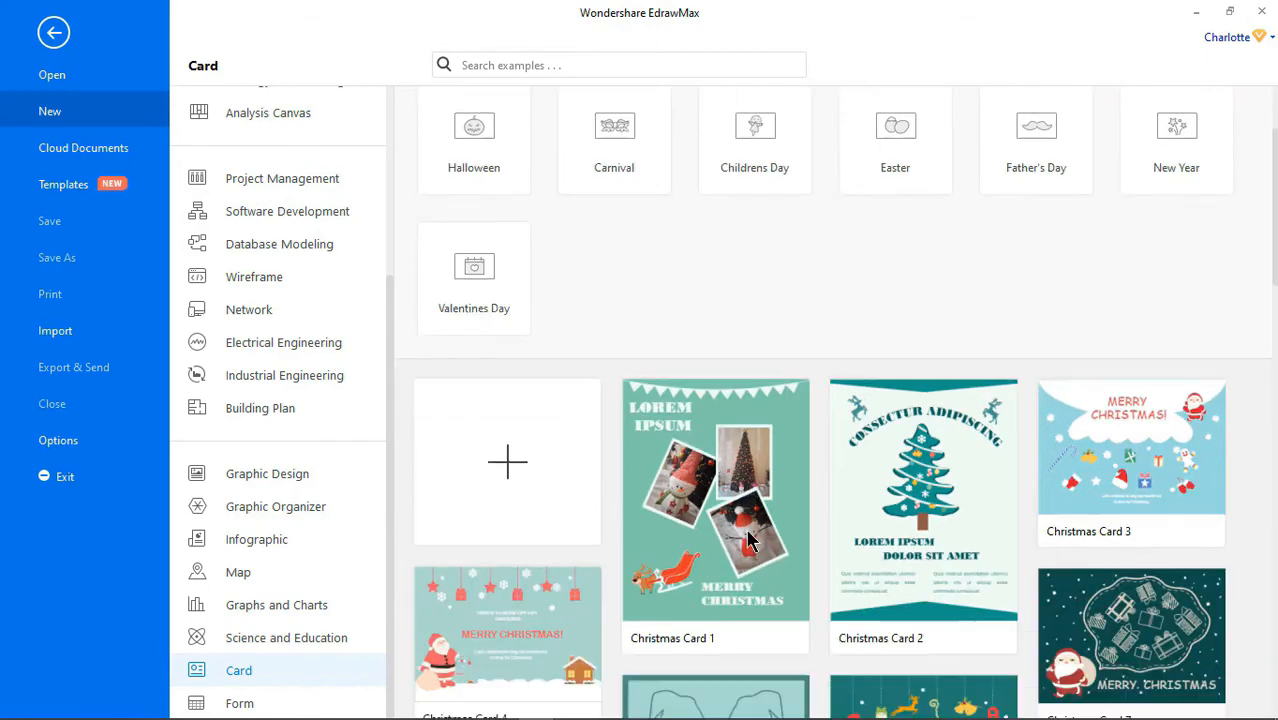
pyautogui.scroll(-5, 750, 540)
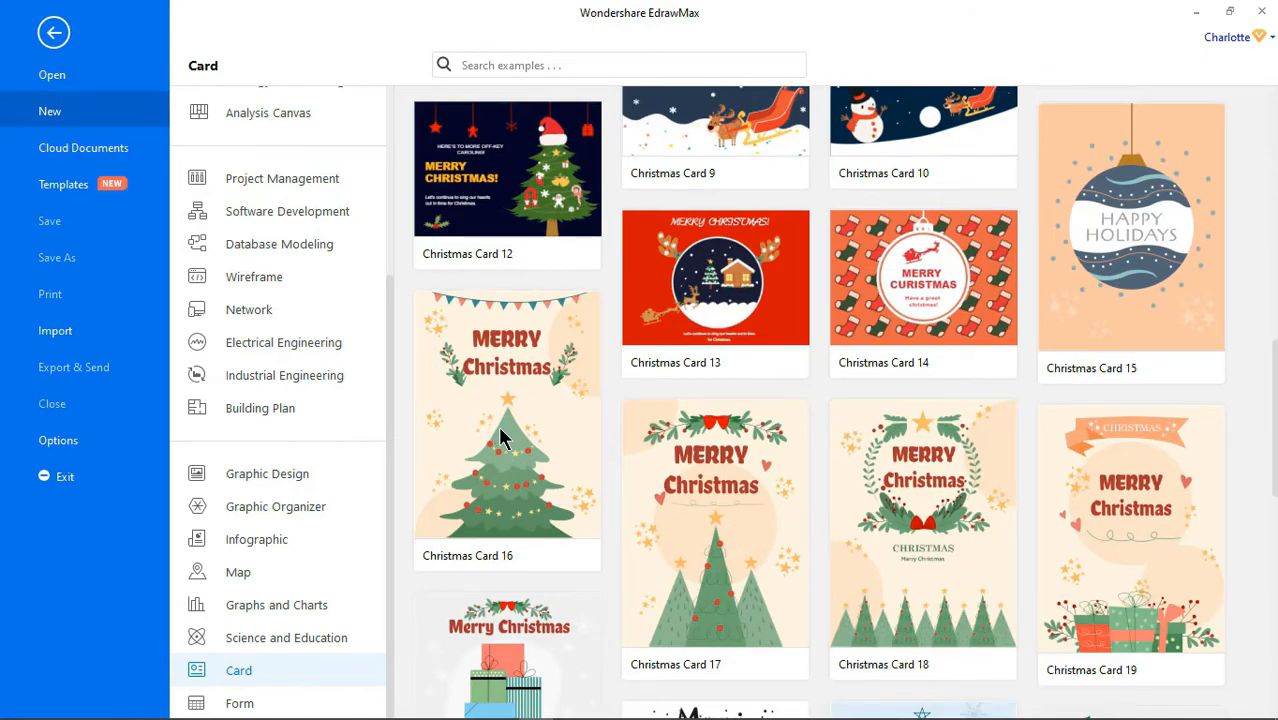
pyautogui.click(498, 425)
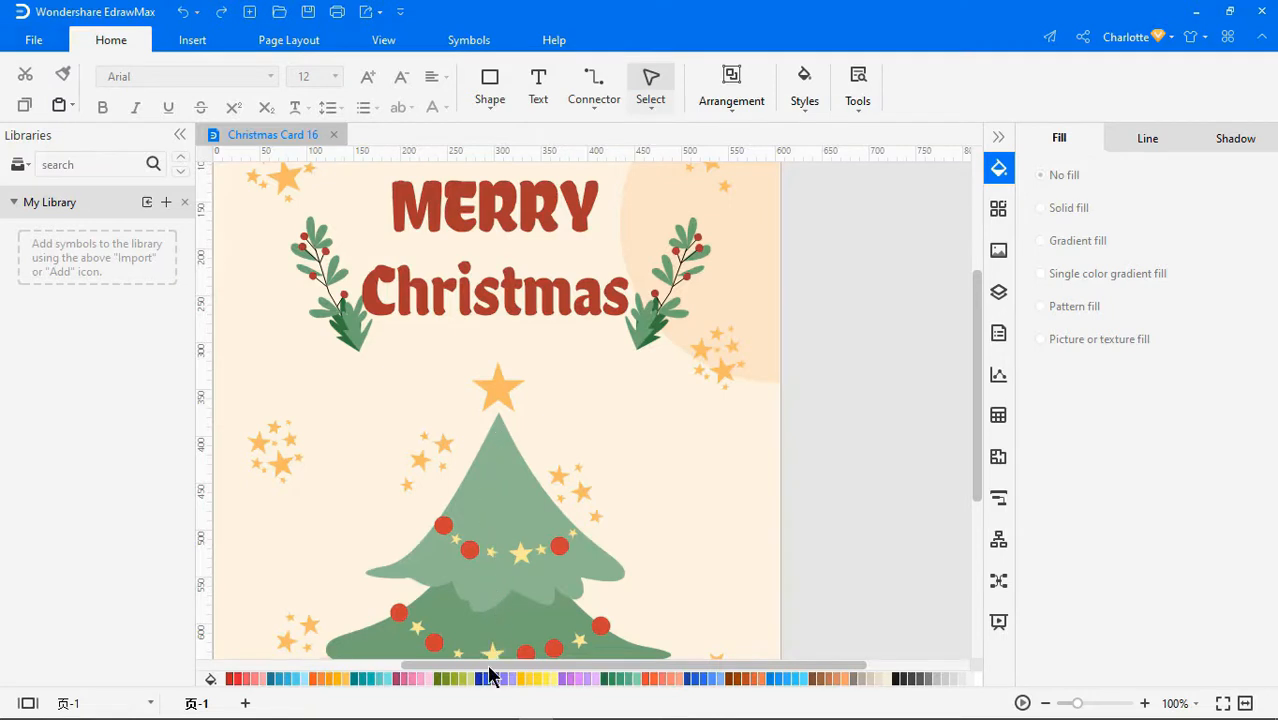
pyautogui.moveTo(487, 664); pyautogui.dragTo(416, 670)
pyautogui.scroll(3, 498, 470)
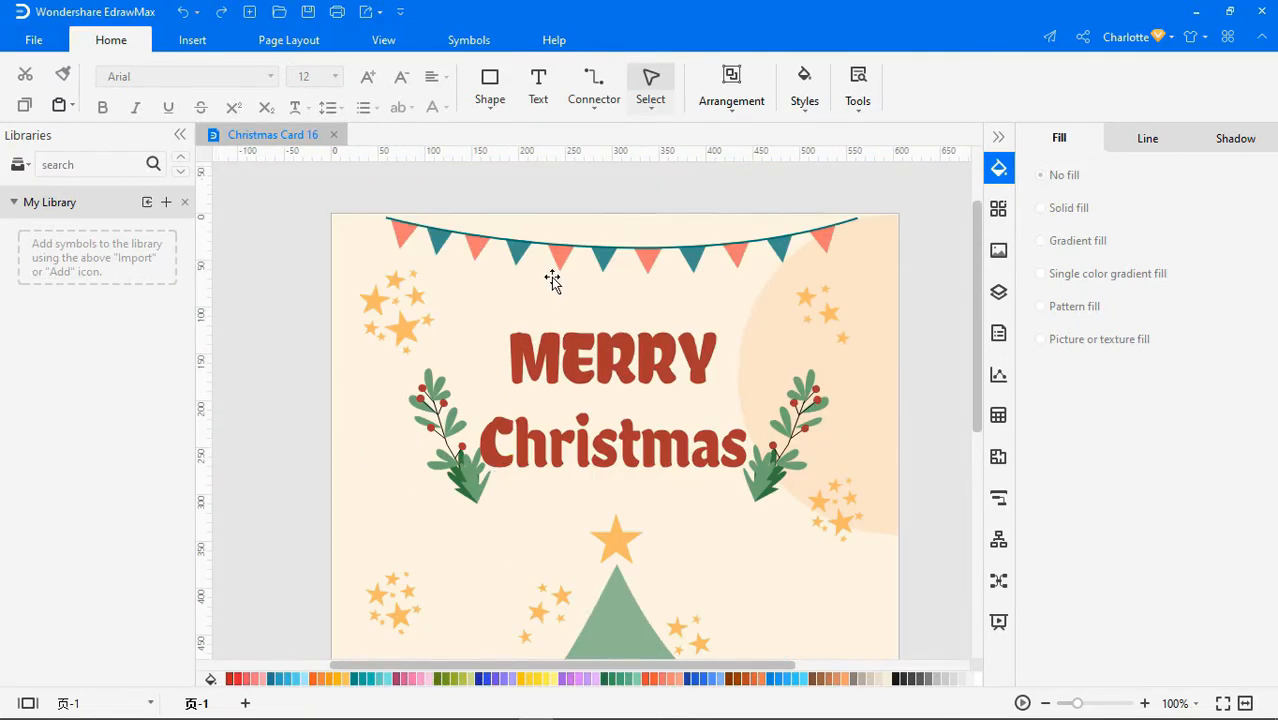
# Add a text box reading "To Edraw Users" between the bunting and the MERRY heading
pyautogui.click(537, 118)
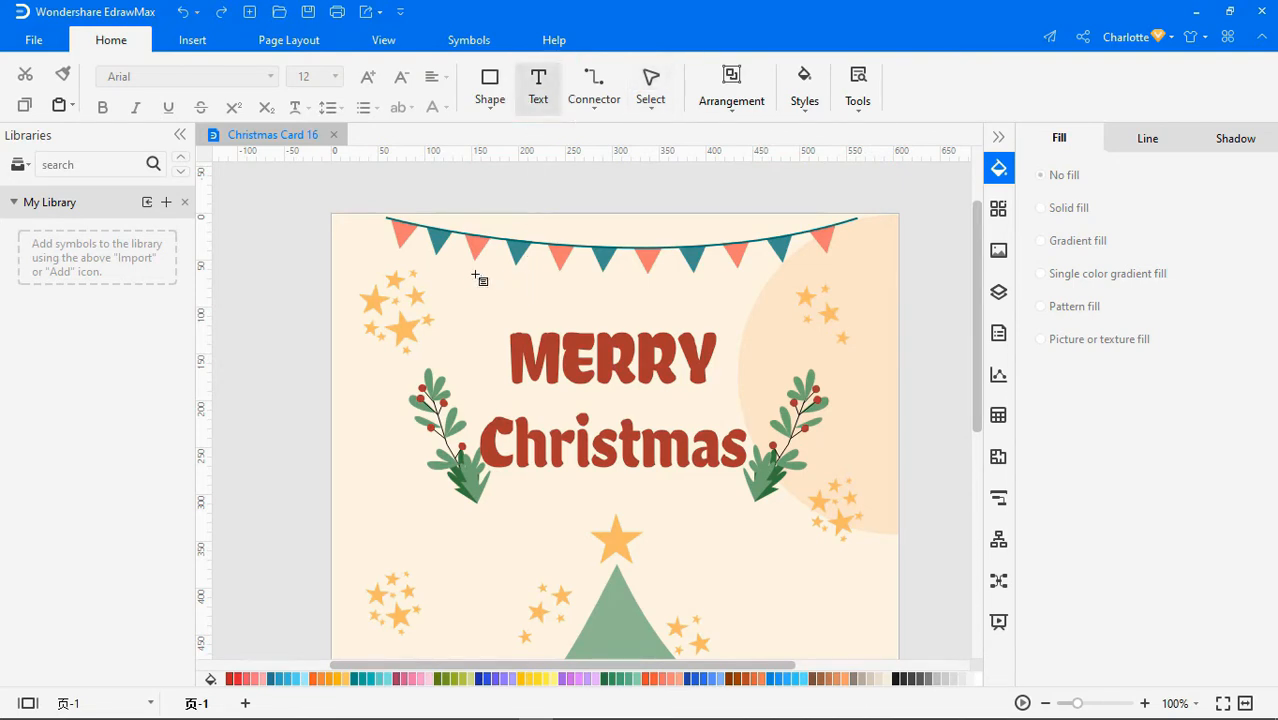
pyautogui.moveTo(461, 269); pyautogui.dragTo(754, 318)
pyautogui.write('To ')
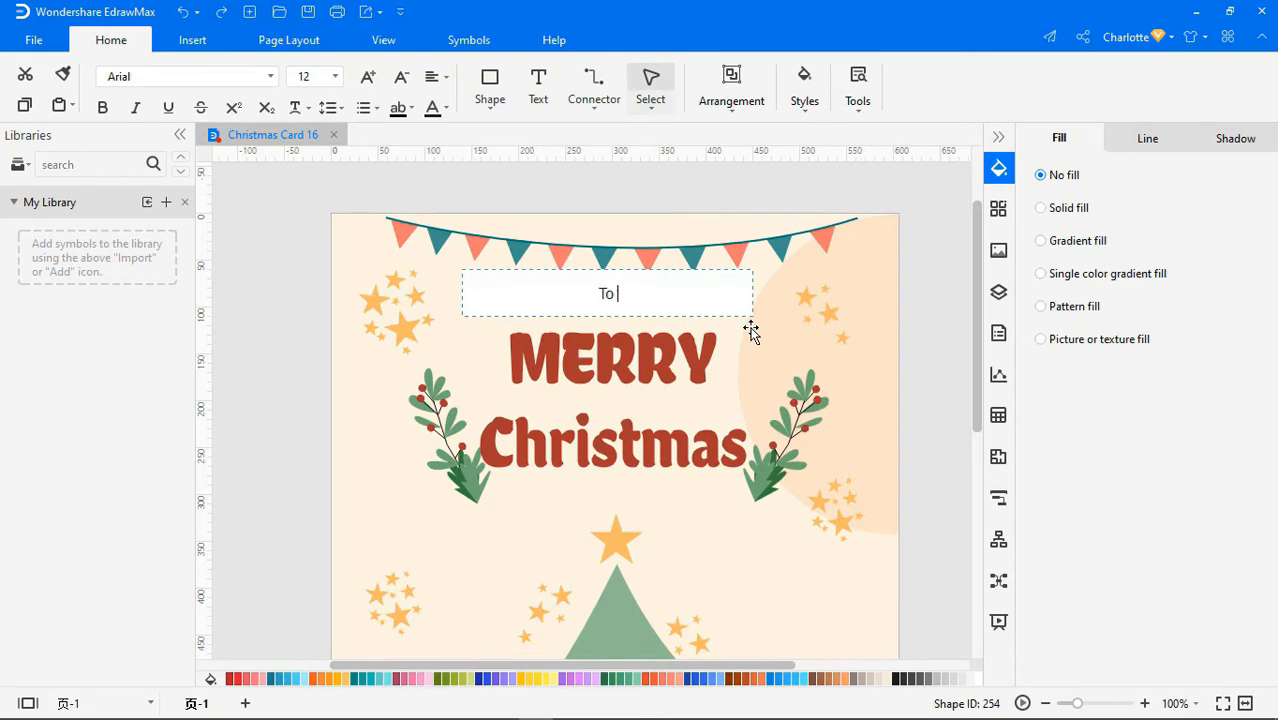
pyautogui.write('Edraw Users')
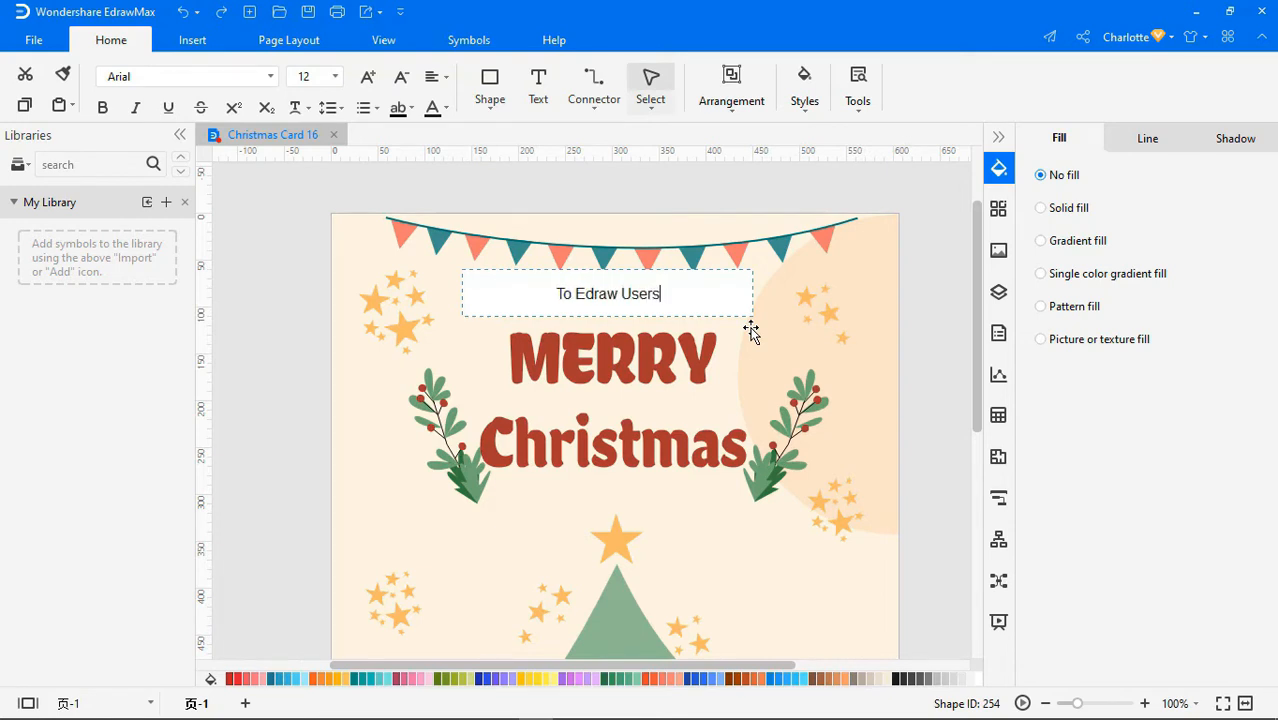
# Change the "To Edraw Users" text to a heavy serif font and increase its size to 24
pyautogui.moveTo(555, 293); pyautogui.dragTo(676, 291)
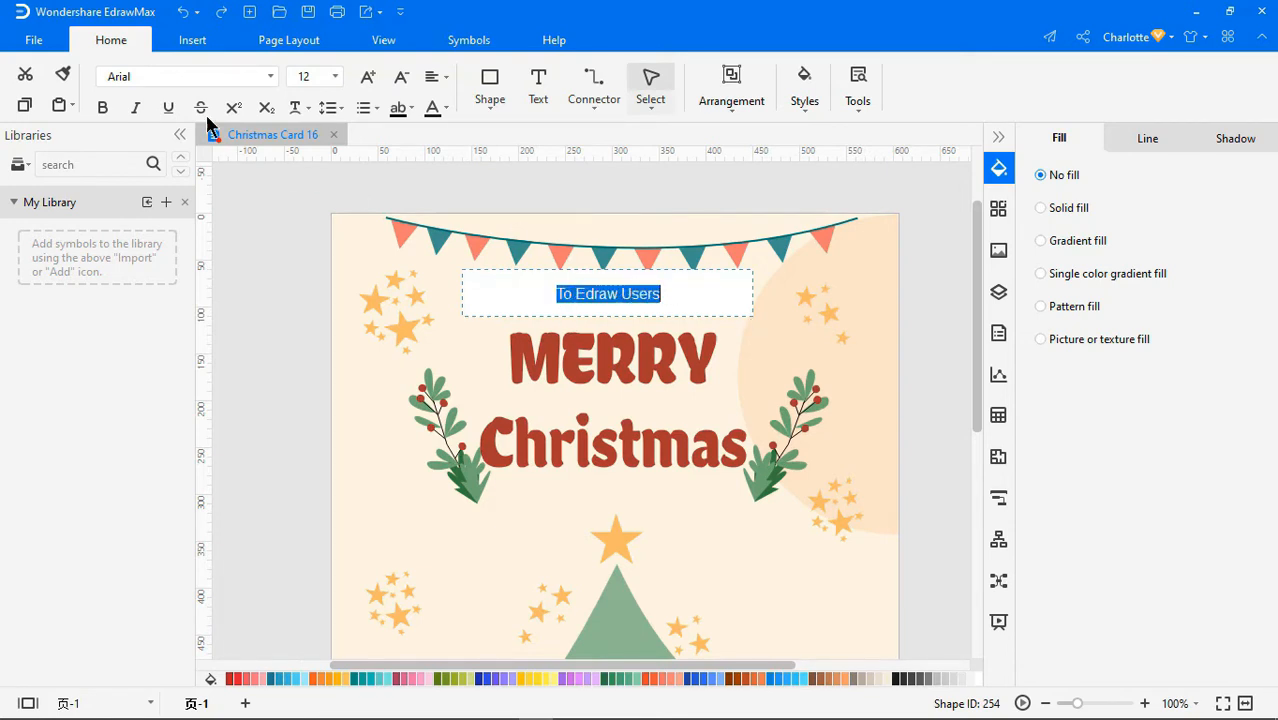
pyautogui.moveTo(157, 76); pyautogui.dragTo(70, 75)
pyautogui.write('b')
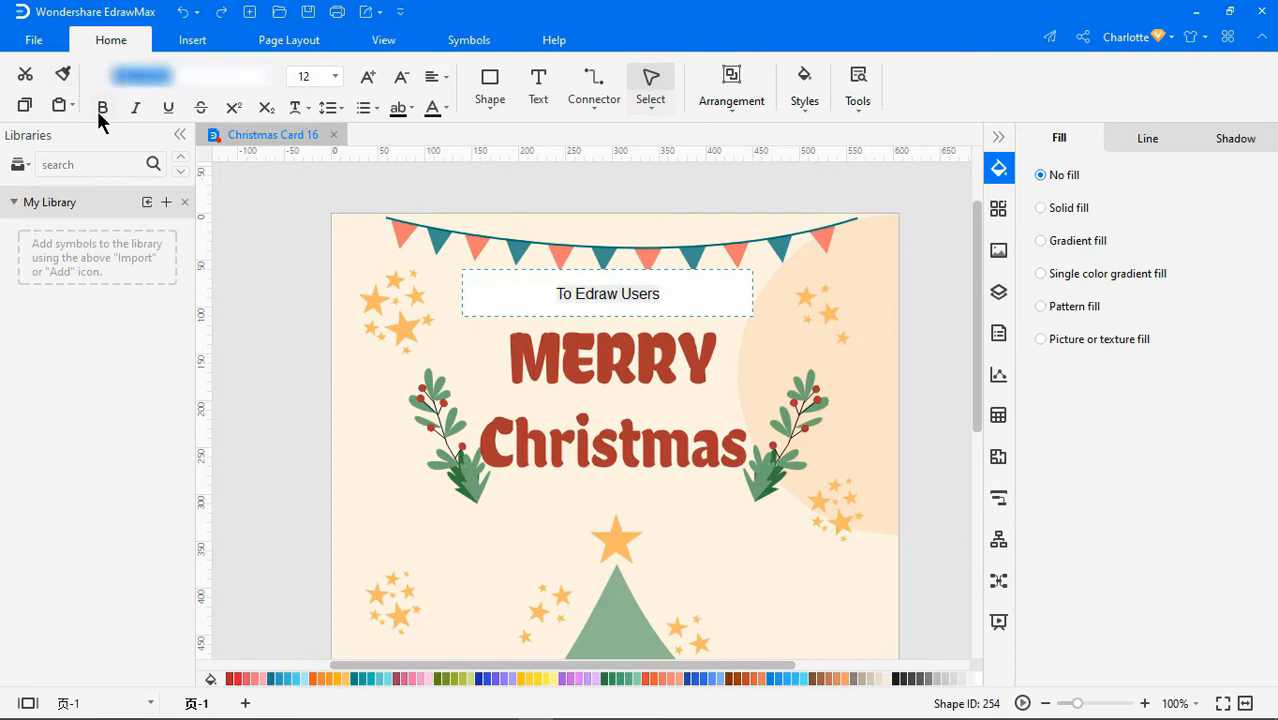
pyautogui.press('Return')
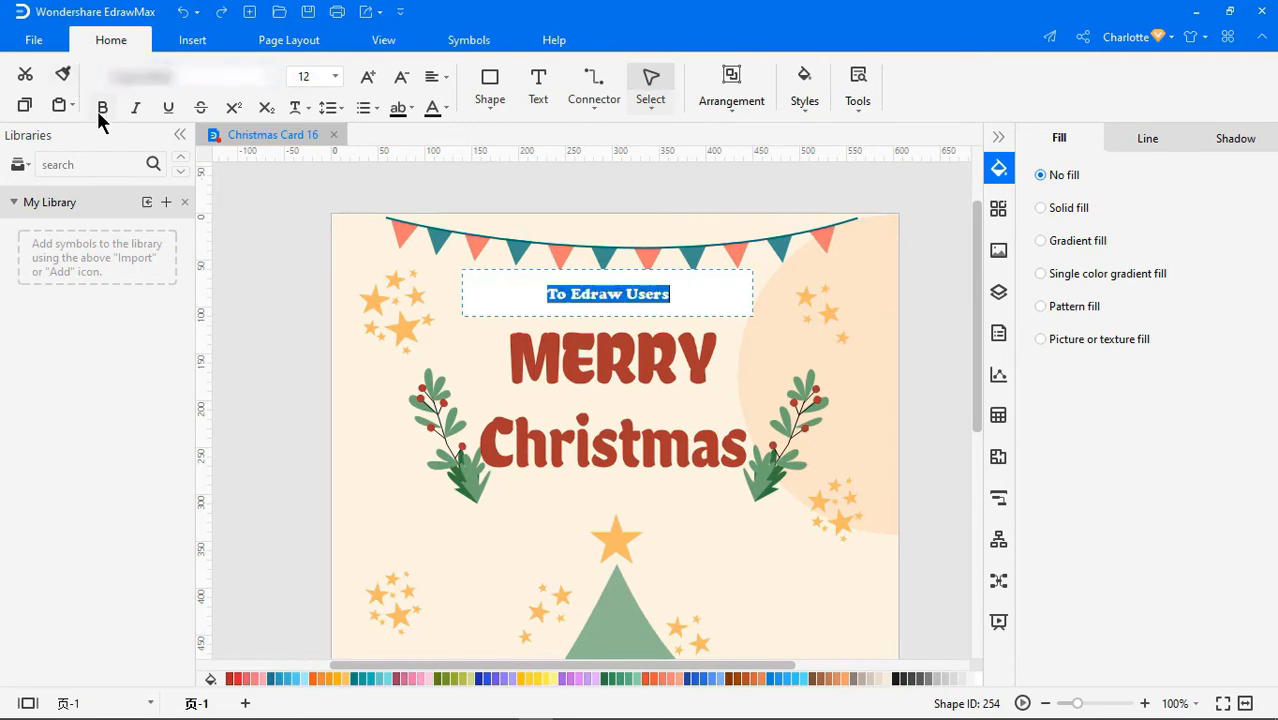
pyautogui.click(366, 80)
pyautogui.click(366, 80)
pyautogui.click(366, 80)
pyautogui.click(366, 80)
pyautogui.click(366, 80)
pyautogui.click(366, 80)
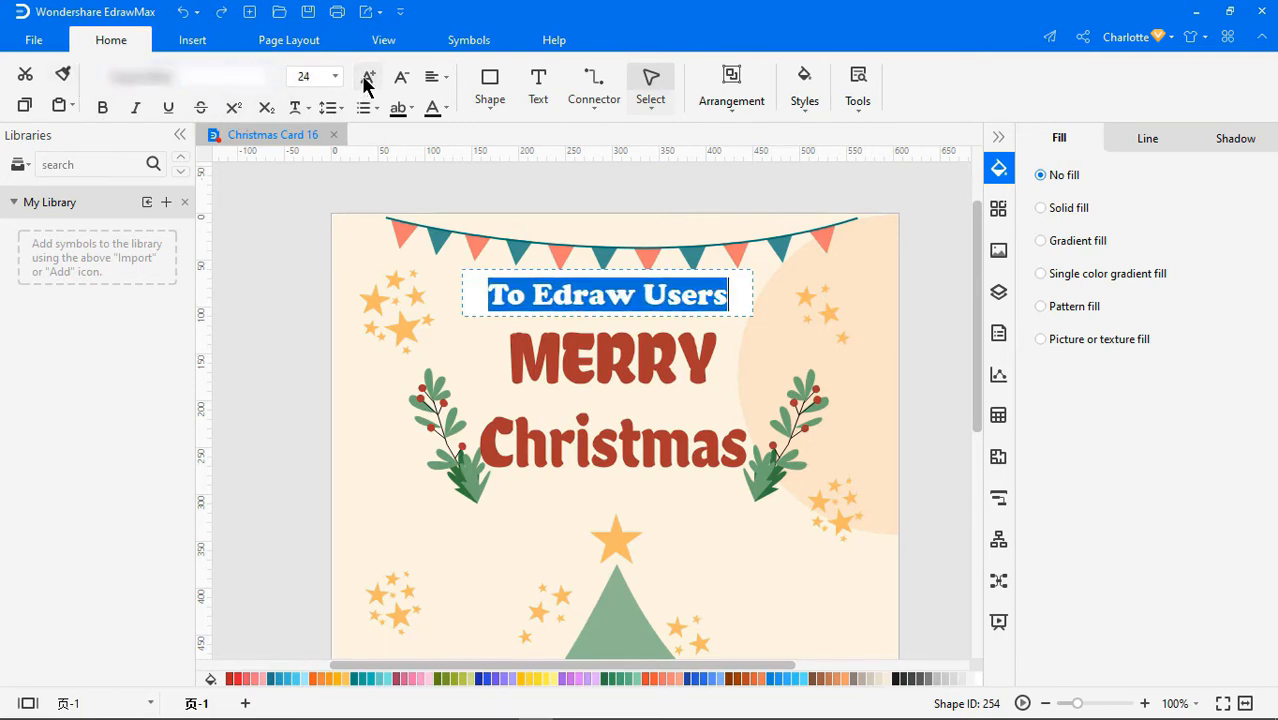
# Colour the "To Edraw Users" text dark green and deselect the text box
pyautogui.click(446, 108)
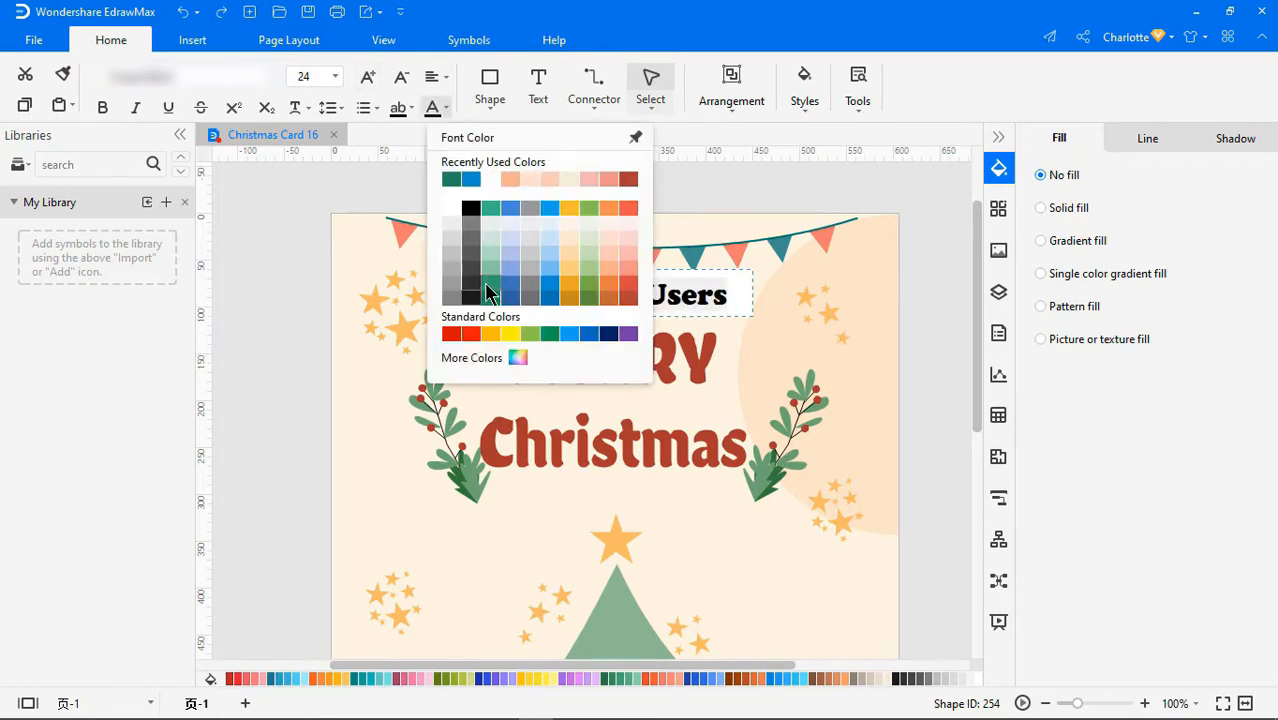
pyautogui.click(487, 290)
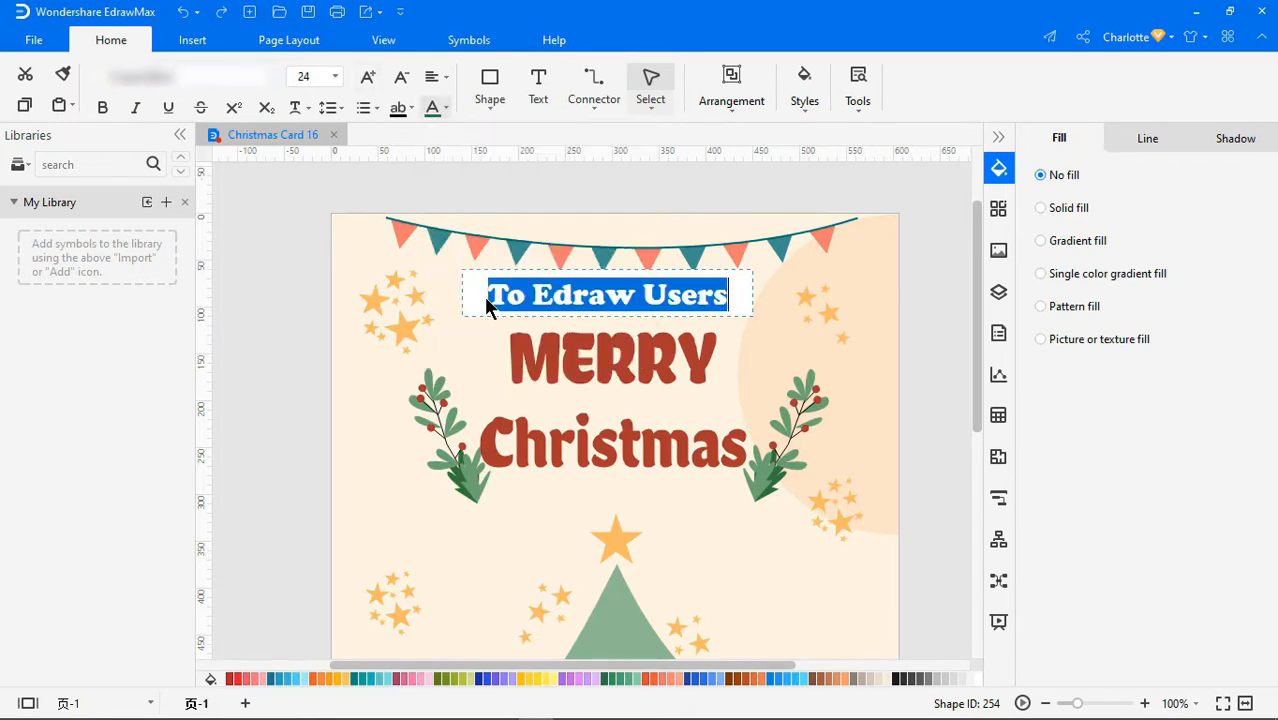
pyautogui.click(313, 353)
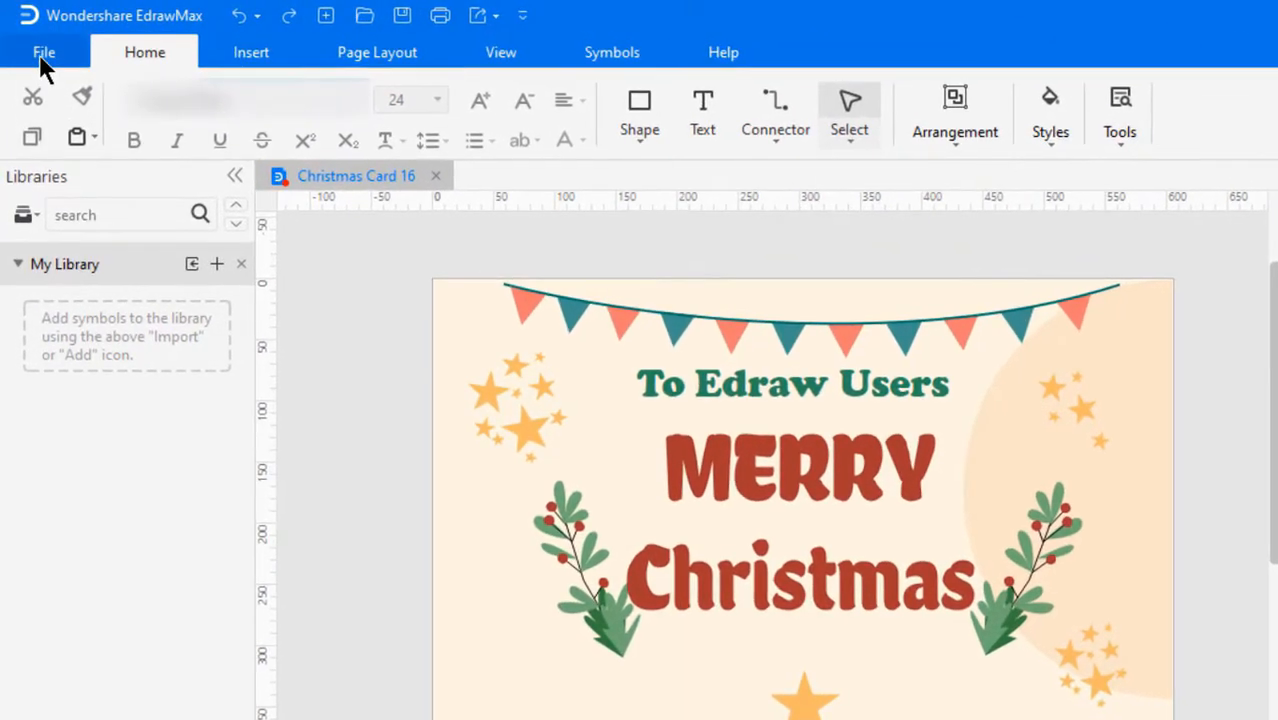
# Export the whole card page as a graphics file at original size and screen resolution
pyautogui.click(33, 40)
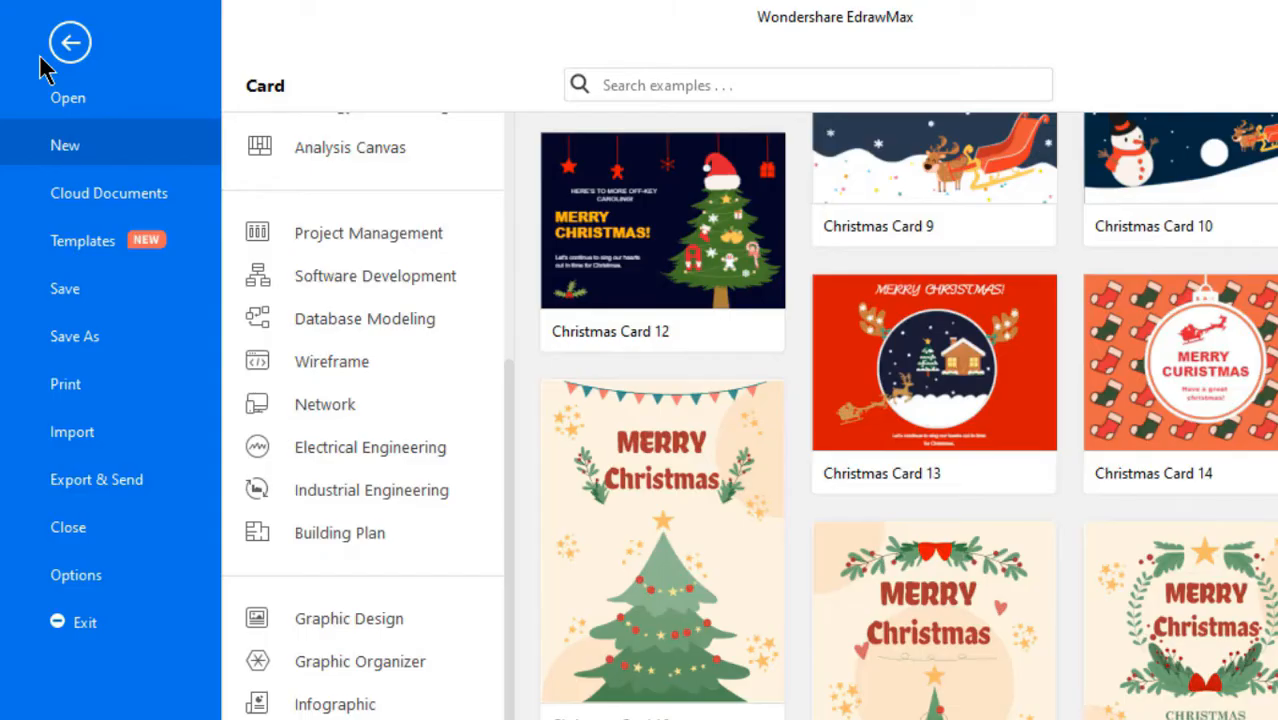
pyautogui.click(131, 492)
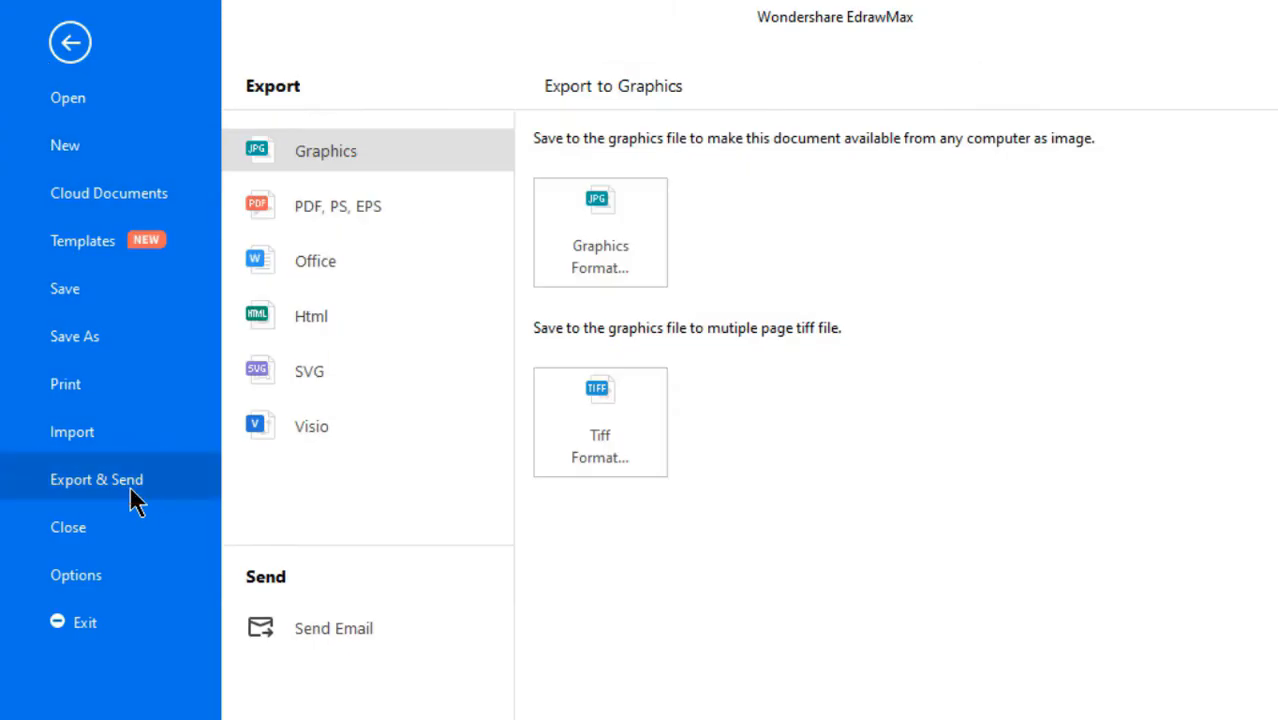
pyautogui.click(603, 277)
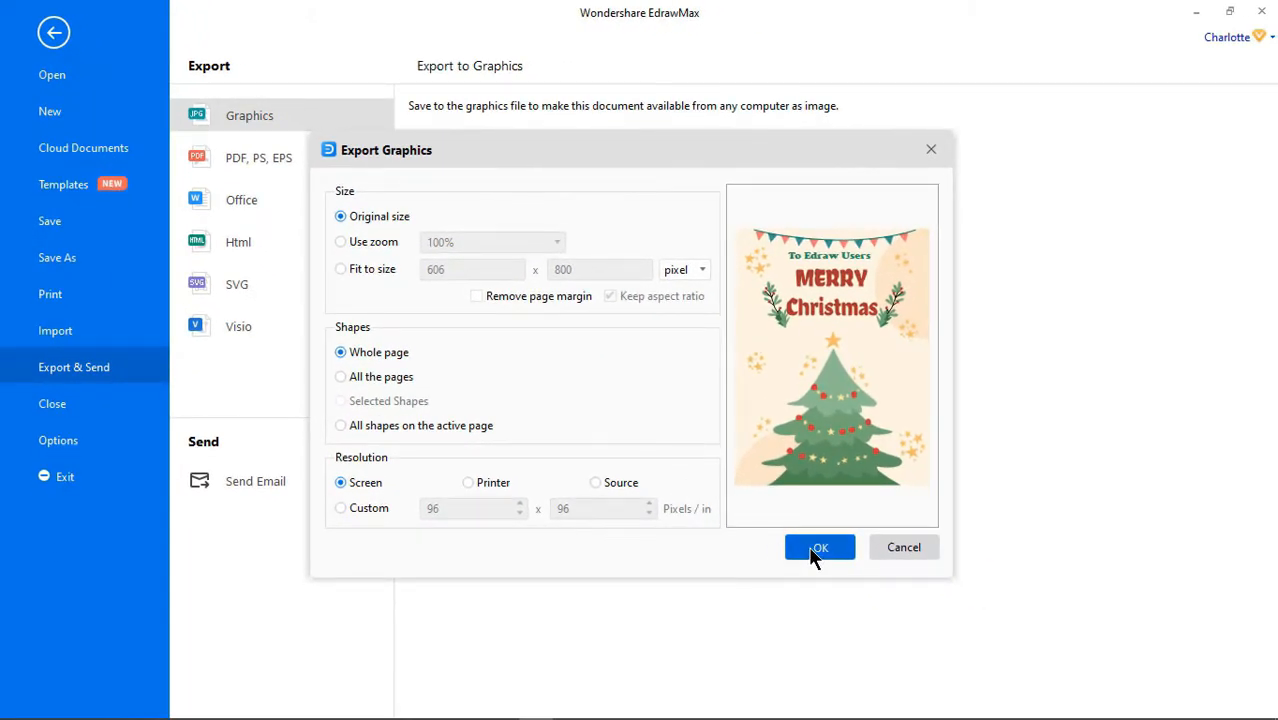
pyautogui.click(816, 550)
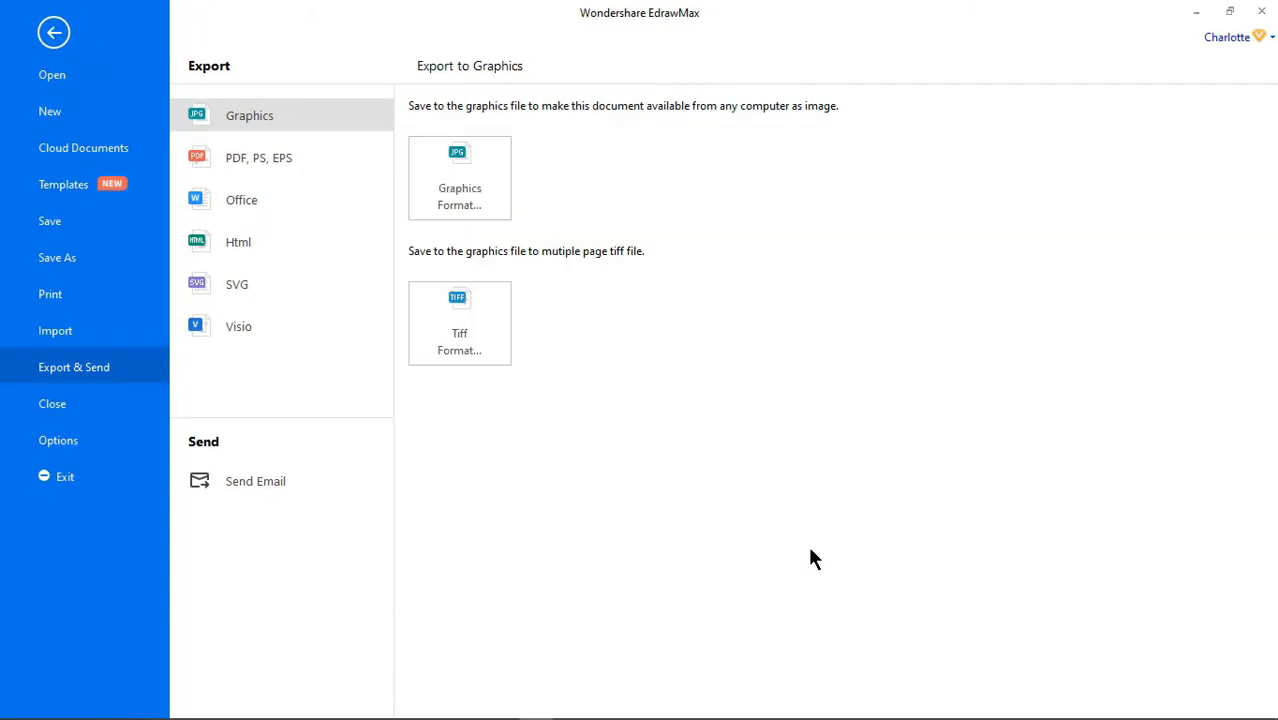
pyautogui.click(481, 419)
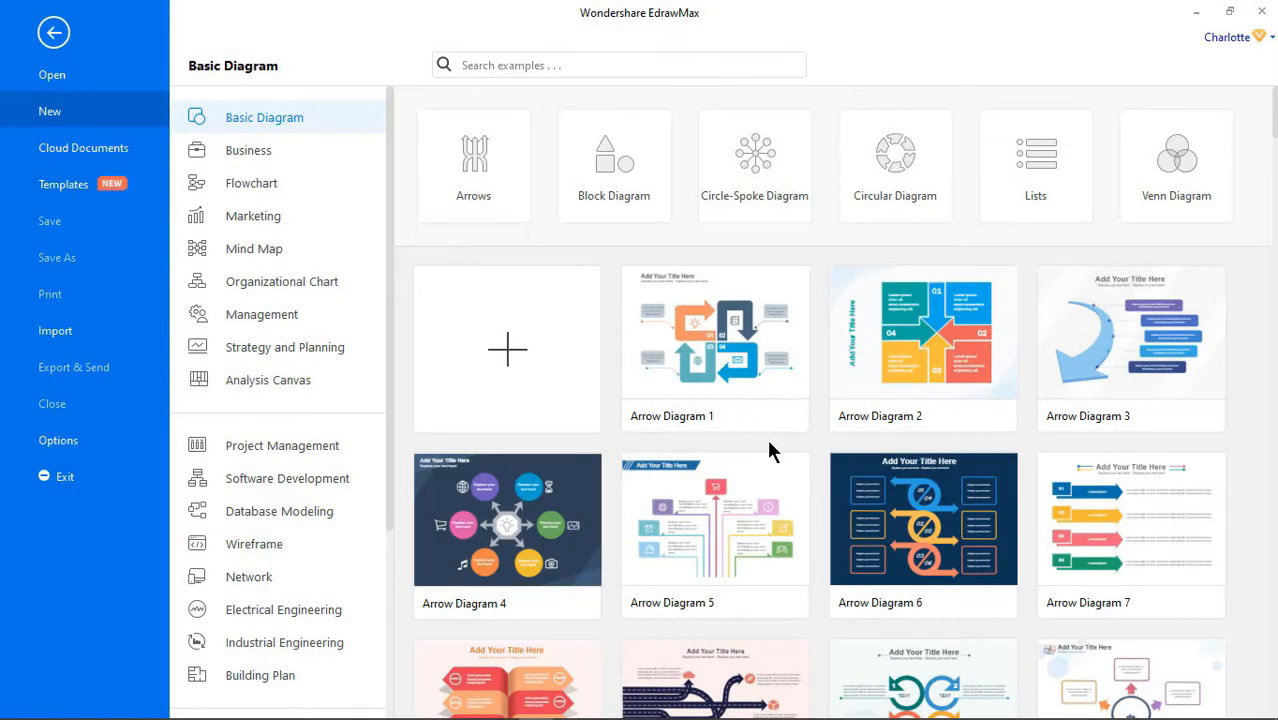
# Create a blank drawing from the Christmas type in the Card category
pyautogui.moveTo(391, 310); pyautogui.dragTo(393, 443)
pyautogui.click(254, 668)
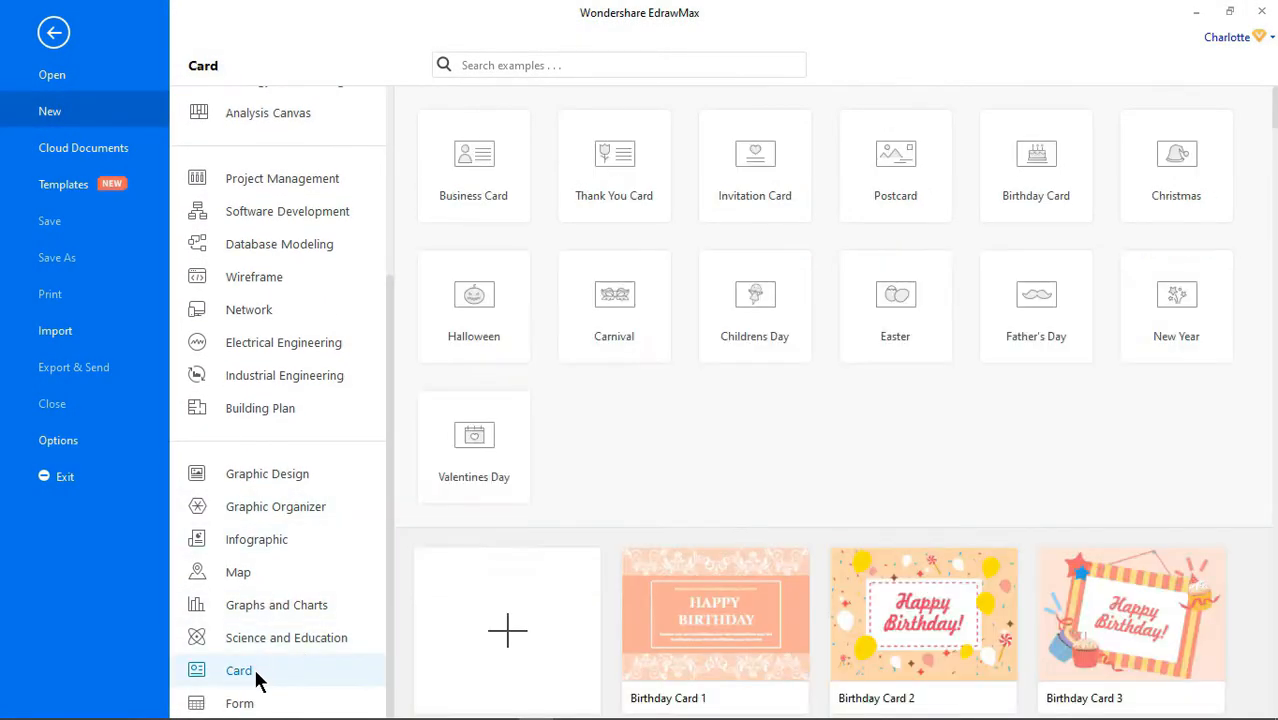
pyautogui.click(1164, 200)
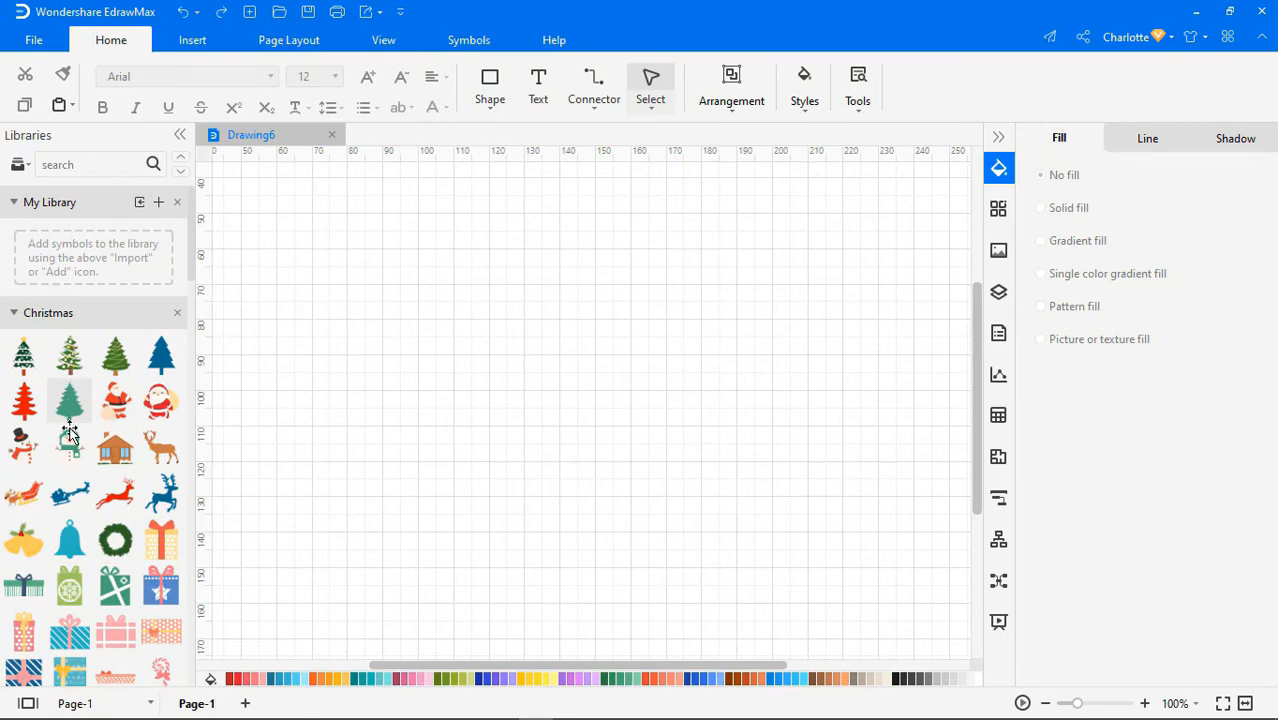
pyautogui.scroll(-1, 72, 448)
pyautogui.scroll(-5, 72, 448)
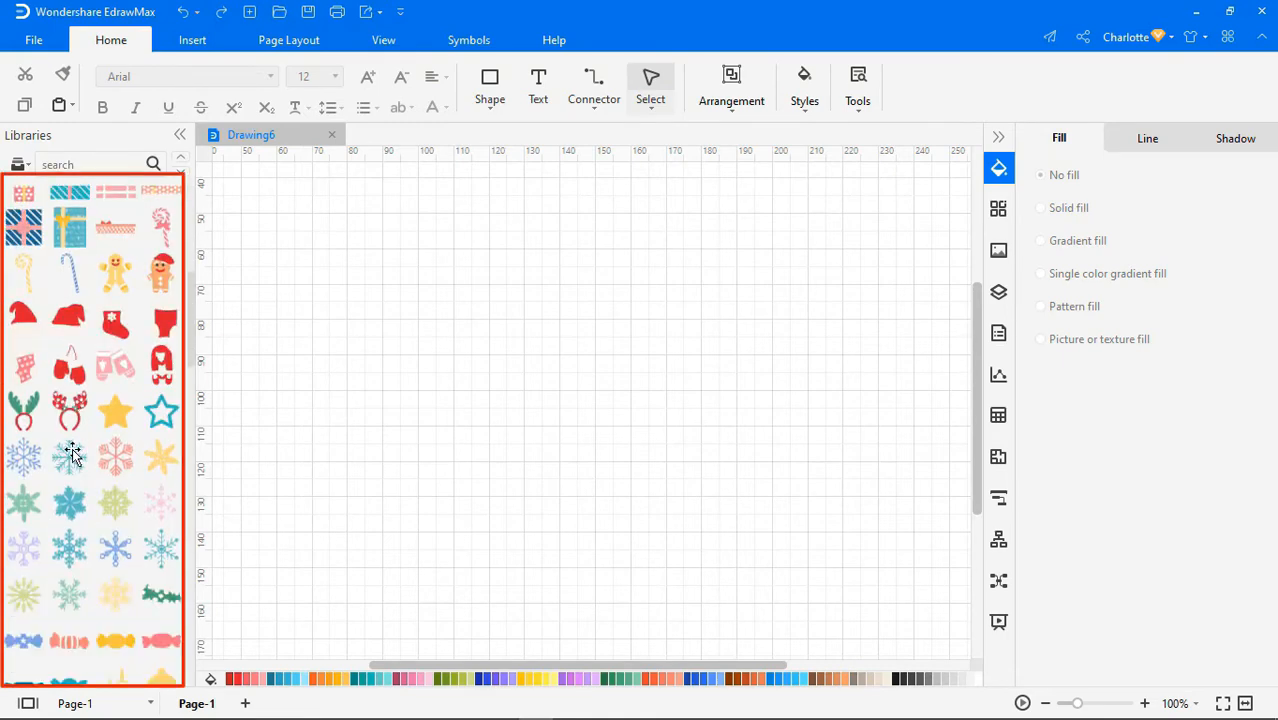
pyautogui.scroll(-1, 72, 448)
pyautogui.scroll(7, 72, 448)
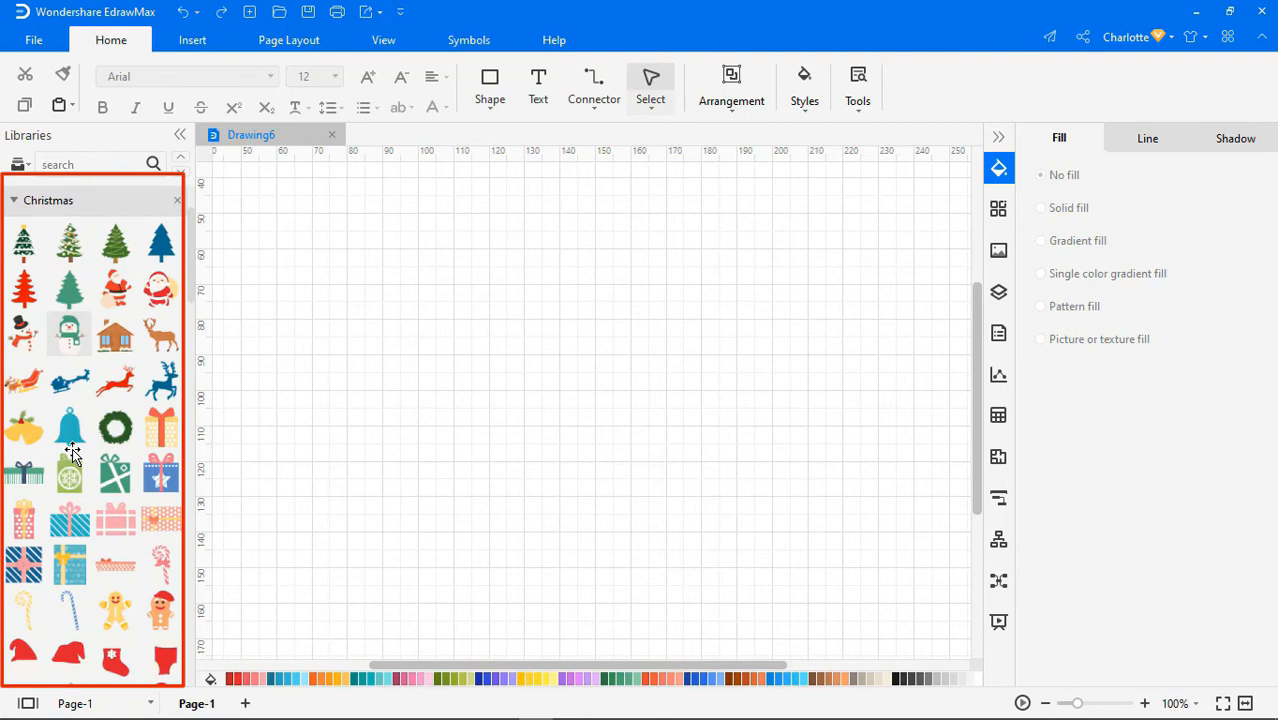
# Switch the page setup from the preset sheet to a custom size measured in pixels
pyautogui.click(292, 41)
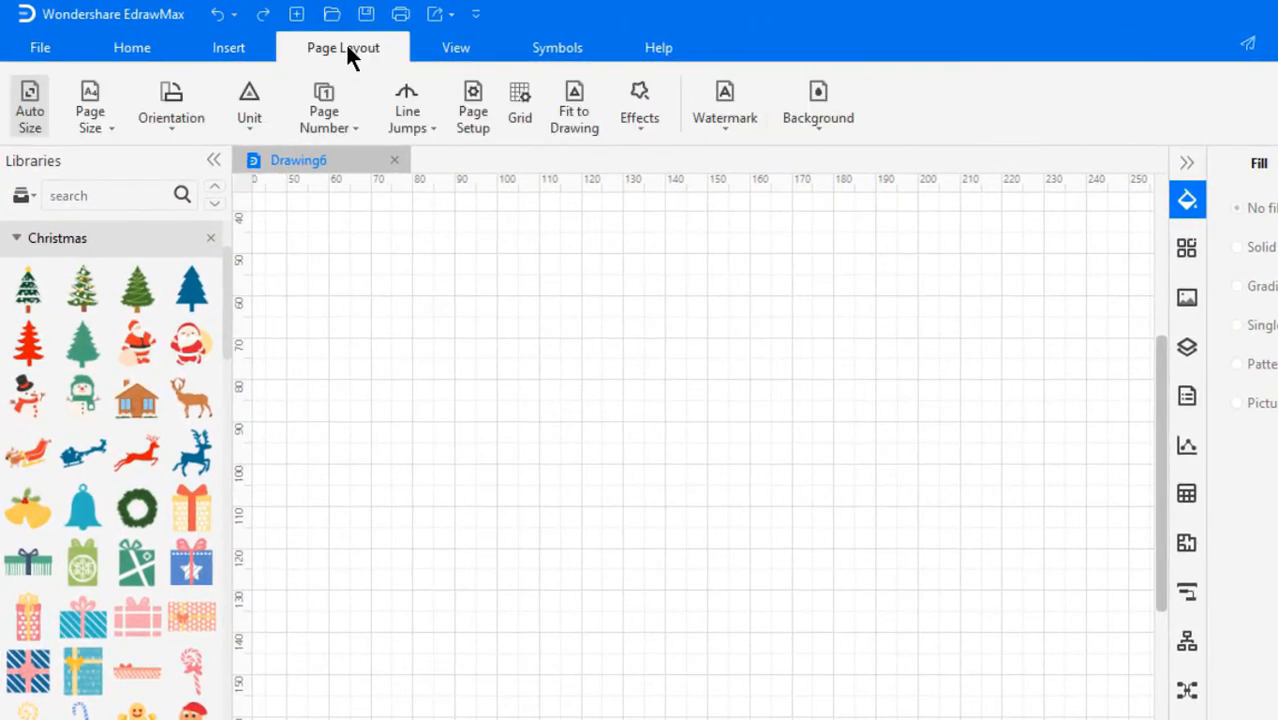
pyautogui.click(111, 127)
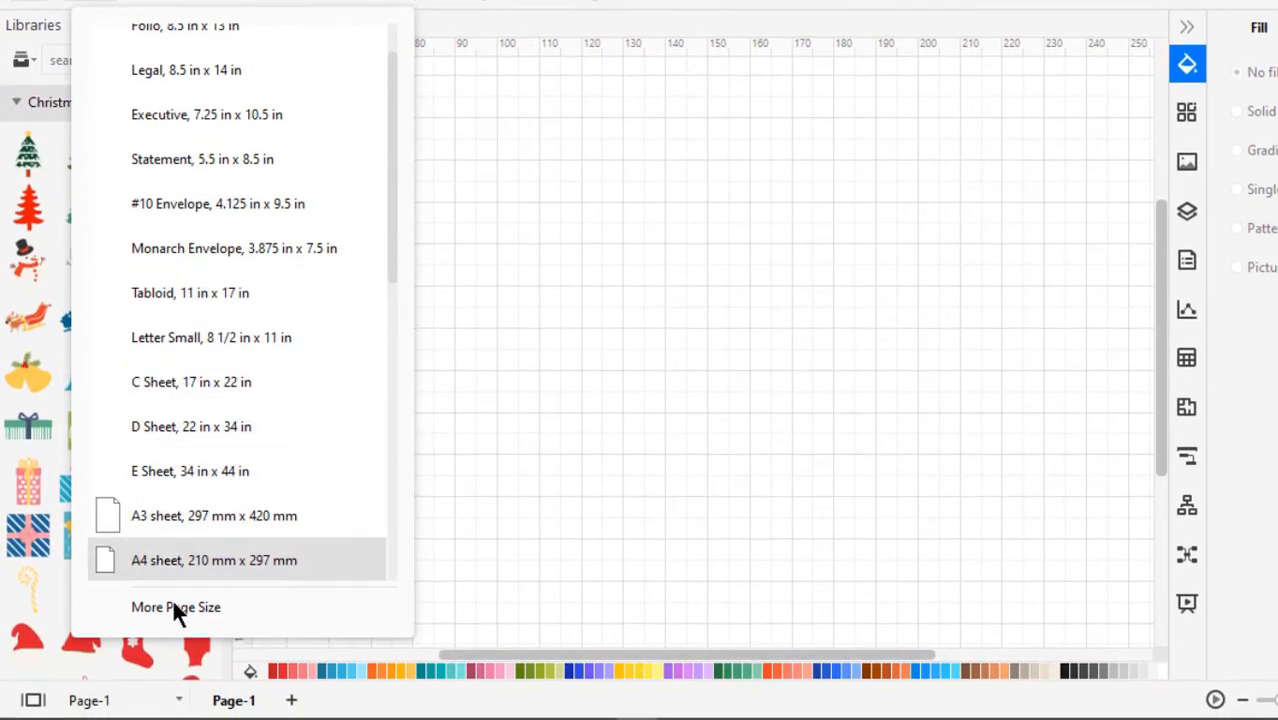
pyautogui.click(178, 616)
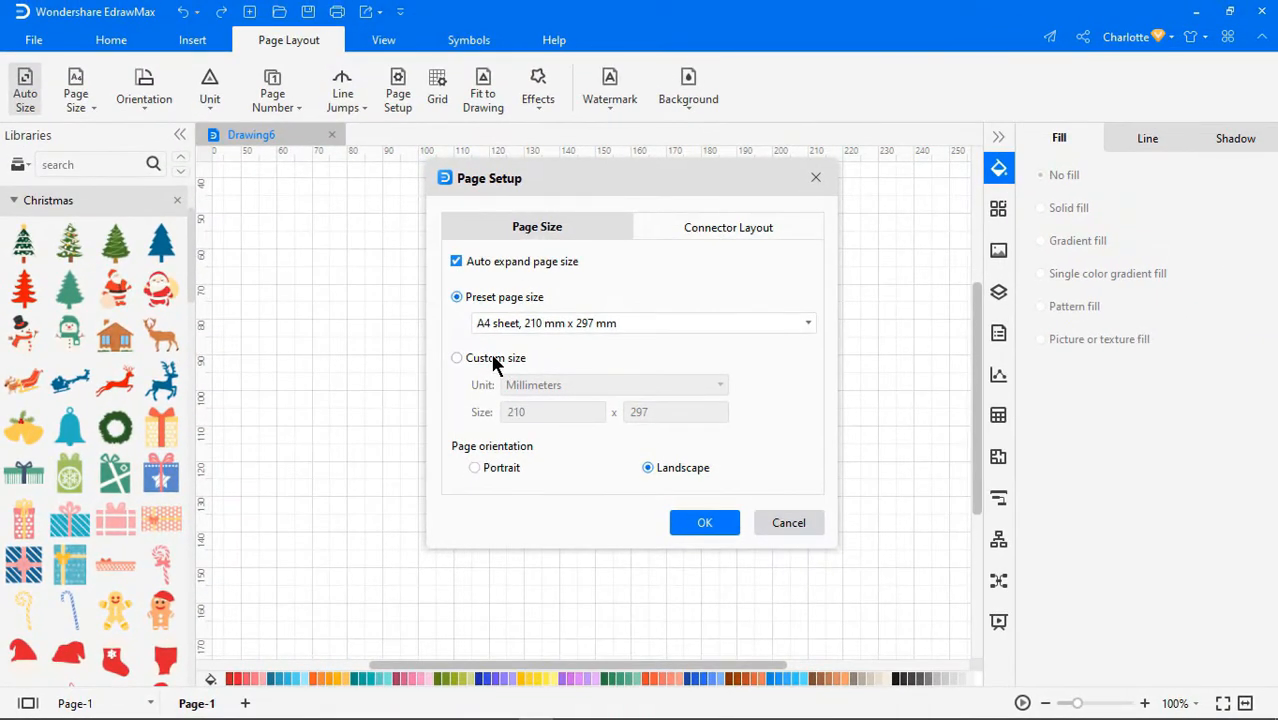
pyautogui.click(493, 358)
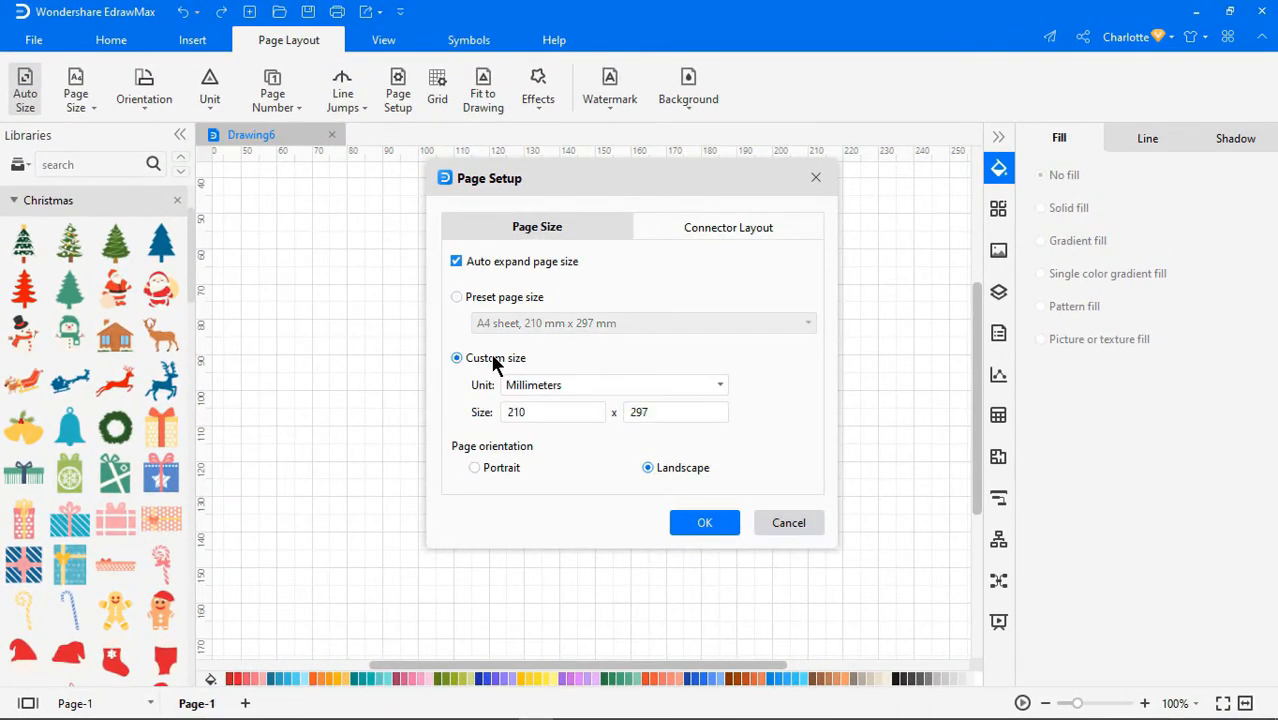
pyautogui.click(533, 390)
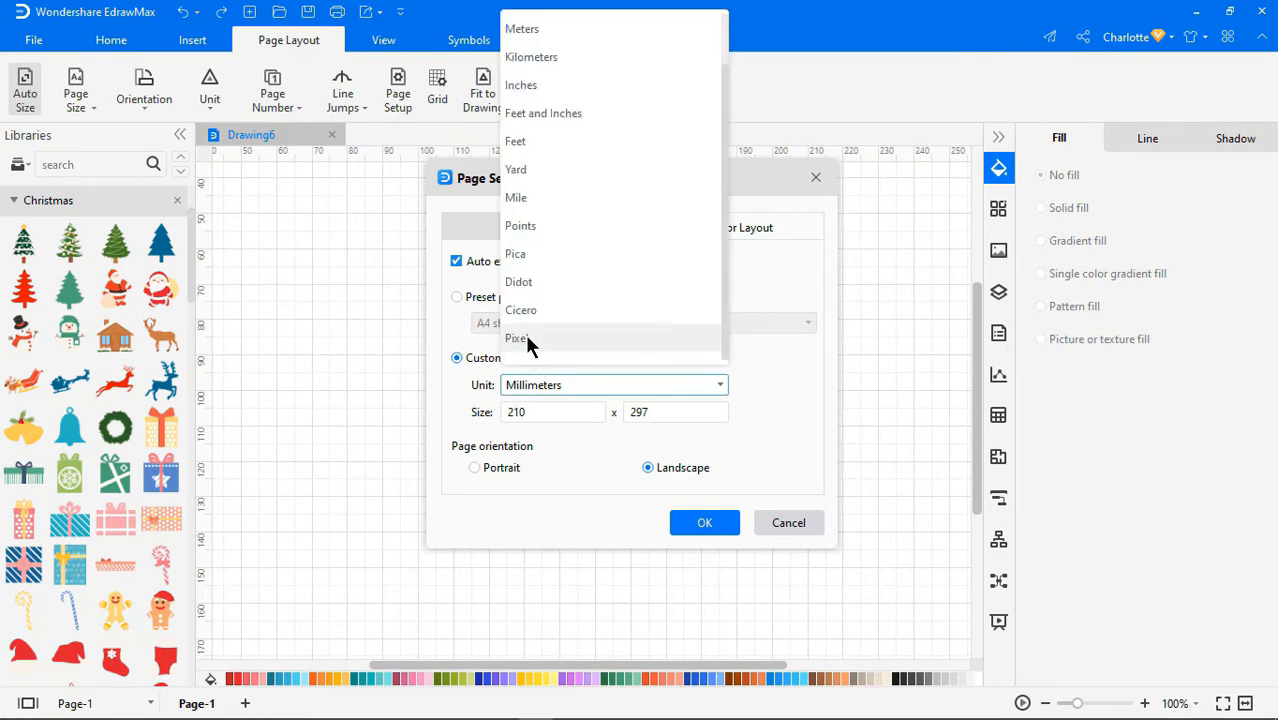
pyautogui.click(527, 338)
# Set the page size to 600 x 800 pixels in portrait orientation and apply the page setup
pyautogui.click(559, 412)
pyautogui.moveTo(556, 412); pyautogui.dragTo(505, 412)
pyautogui.write('600')
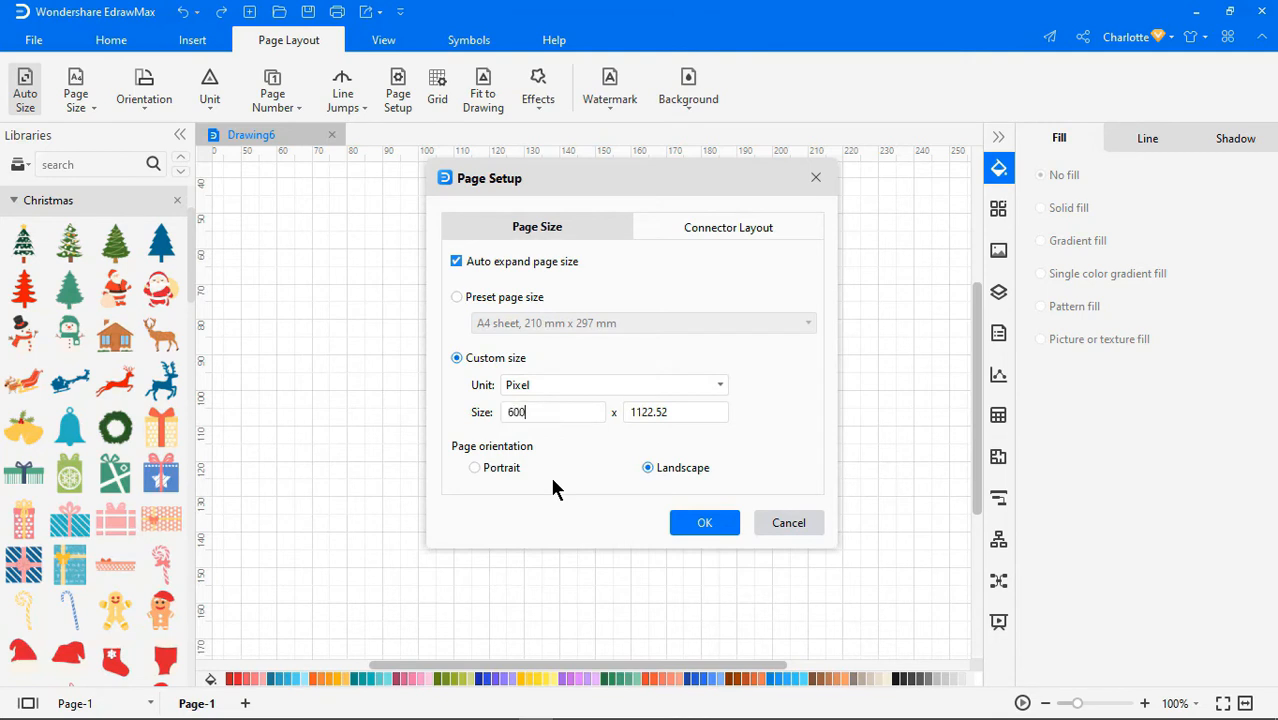
pyautogui.press('Tab')
pyautogui.write('800')
pyautogui.click(475, 467)
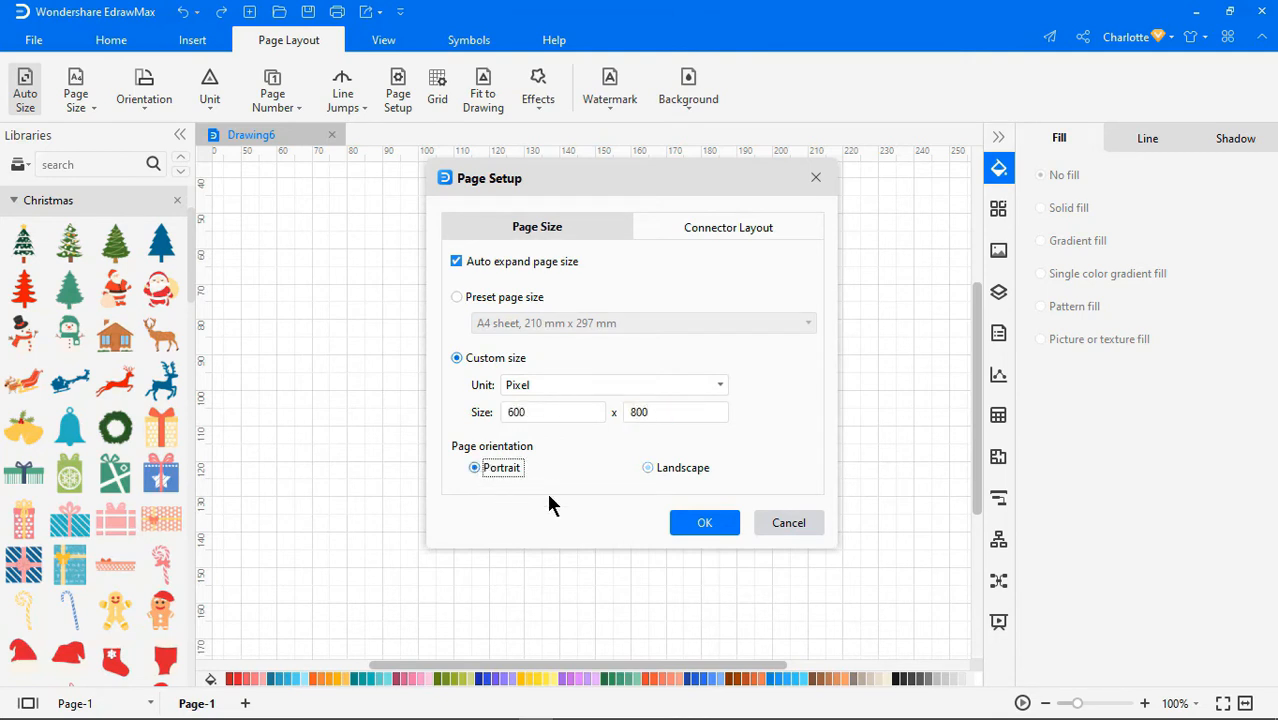
pyautogui.click(700, 523)
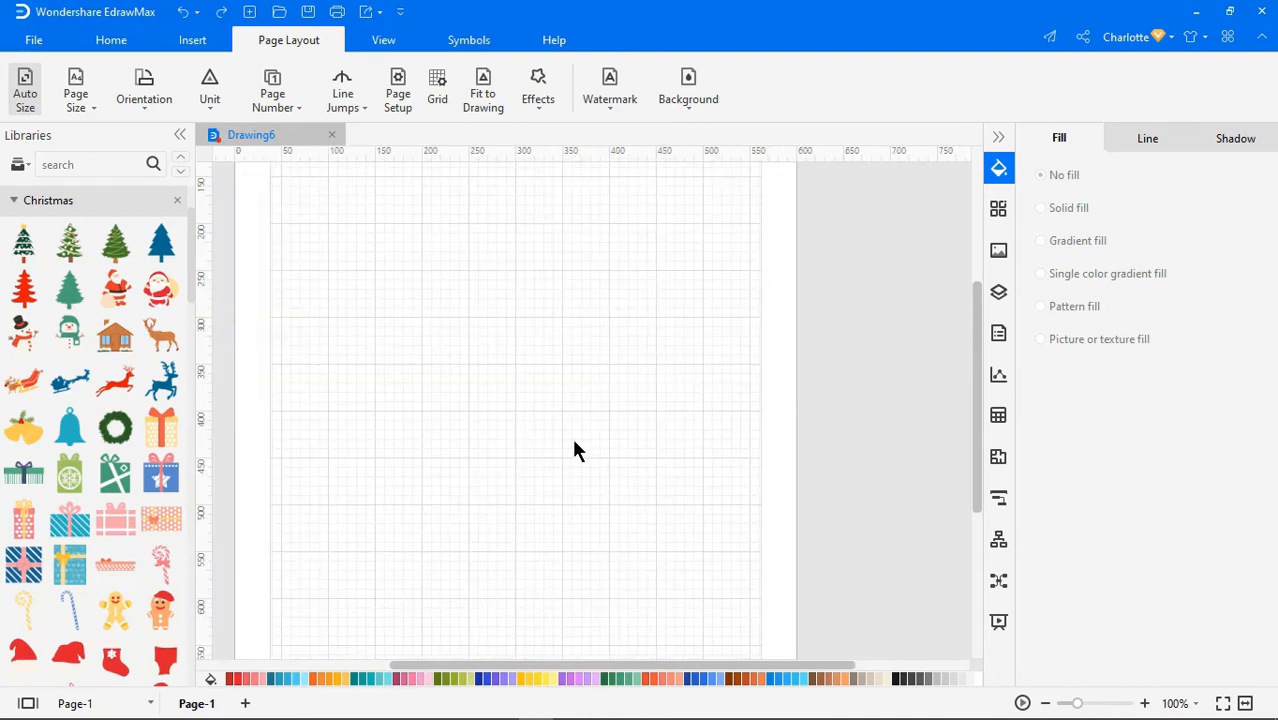
# Give the page a solid light peach background colour
pyautogui.scroll(-2, 574, 442)
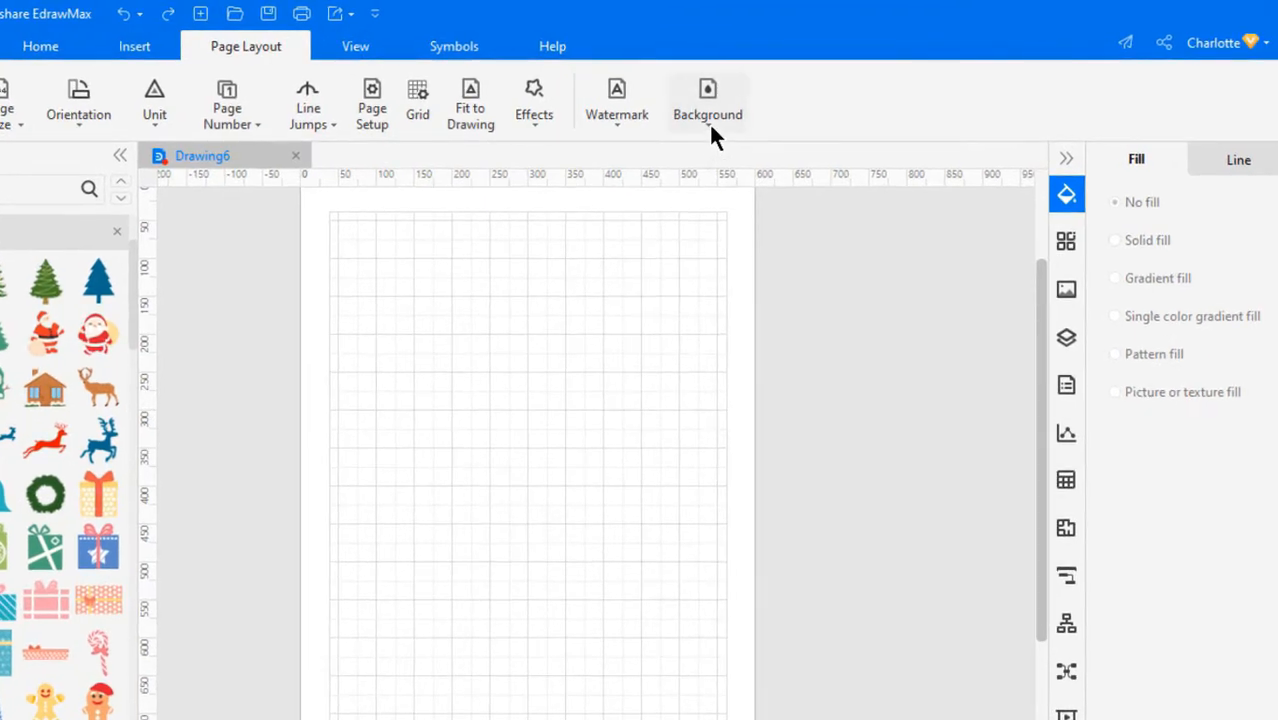
pyautogui.click(710, 126)
pyautogui.click(881, 277)
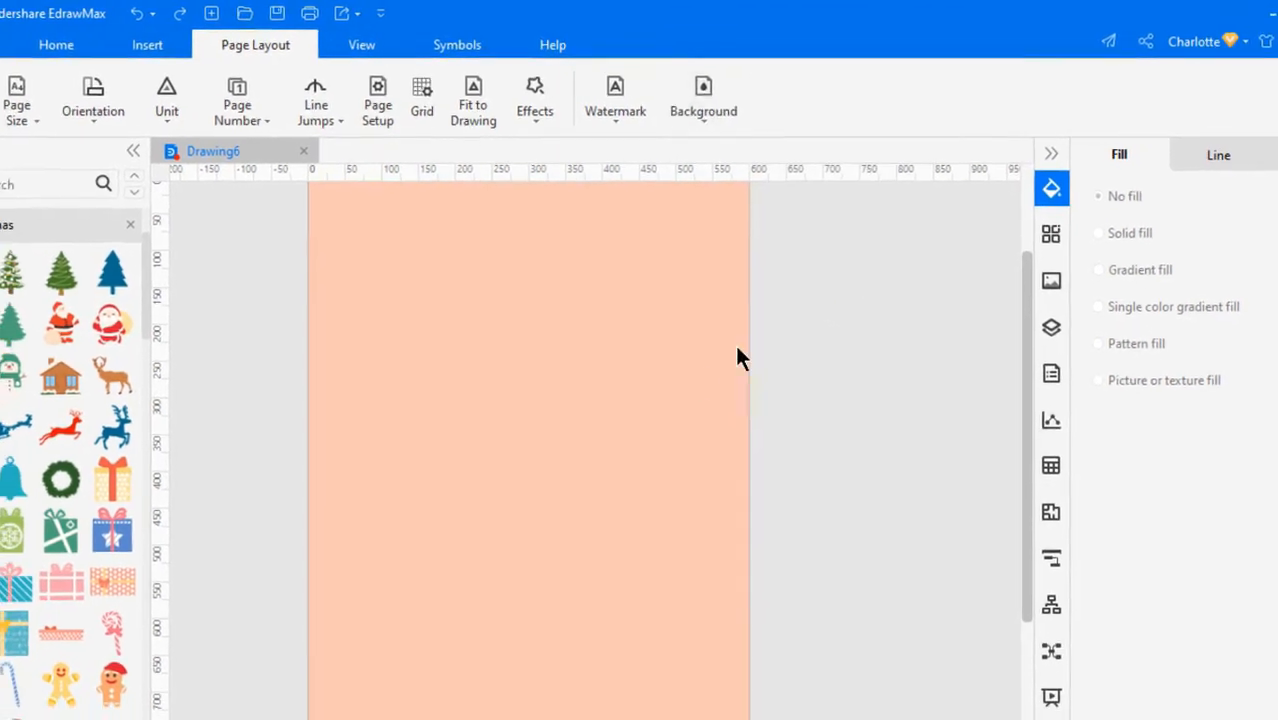
# Draw a closed wavy hill shape across the page's lower part with the Pen tool, about 600 px wide and 285 px high
pyautogui.scroll(-1, 608, 400)
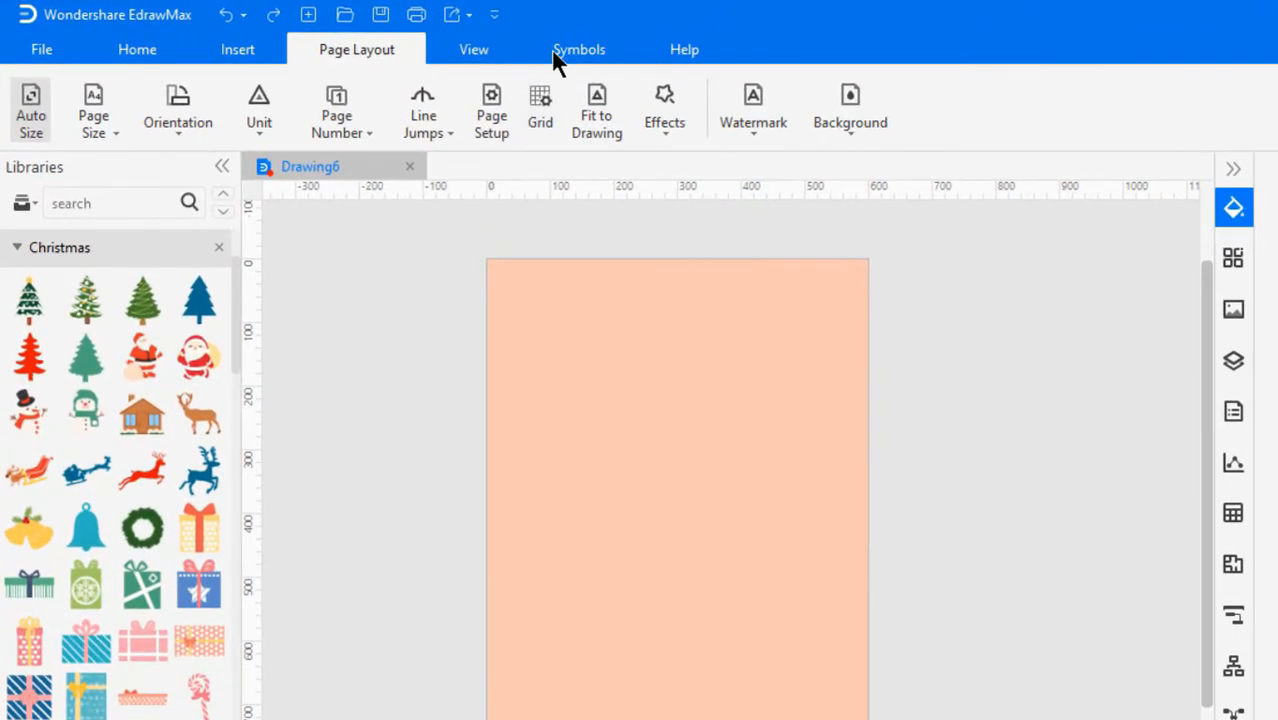
pyautogui.click(560, 52)
pyautogui.click(326, 118)
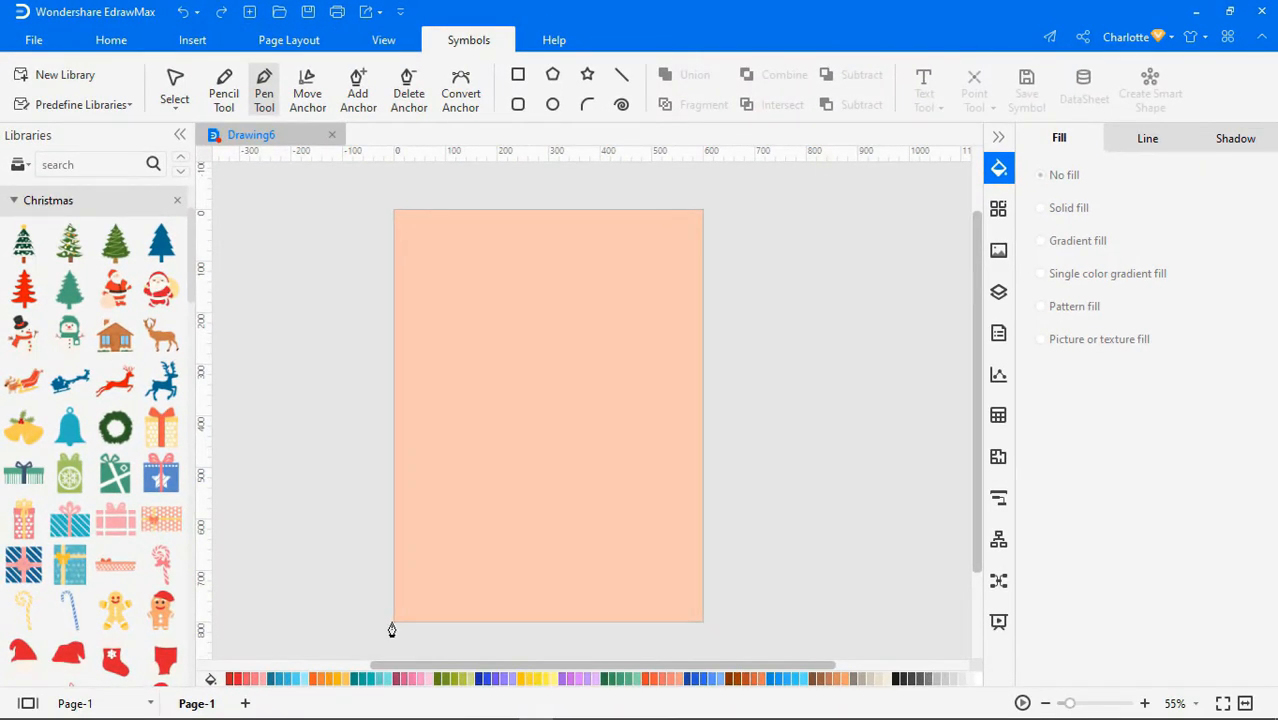
pyautogui.click(394, 622)
pyautogui.click(394, 520)
pyautogui.moveTo(453, 477)
pyautogui.mouseDown()
pyautogui.moveTo(488, 477)
pyautogui.moveTo(596, 540)
pyautogui.moveTo(679, 546)
pyautogui.mouseUp()
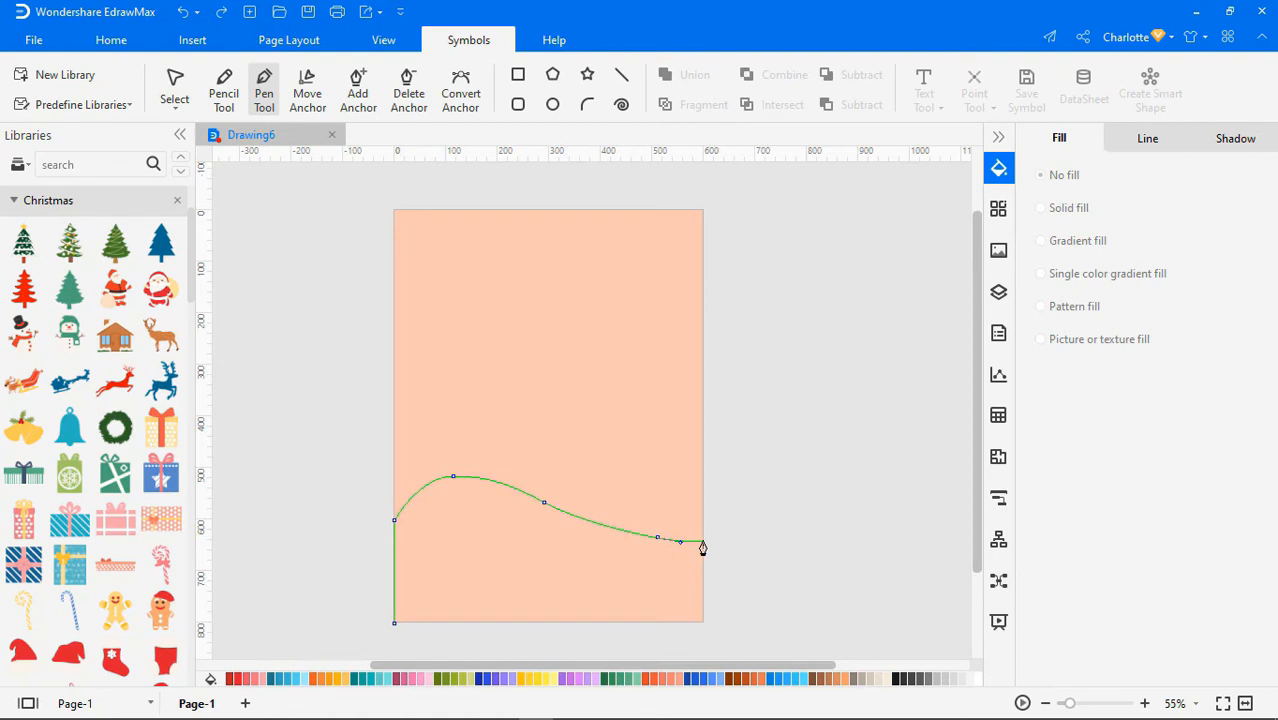
pyautogui.click(703, 541)
pyautogui.click(704, 622)
pyautogui.click(395, 623)
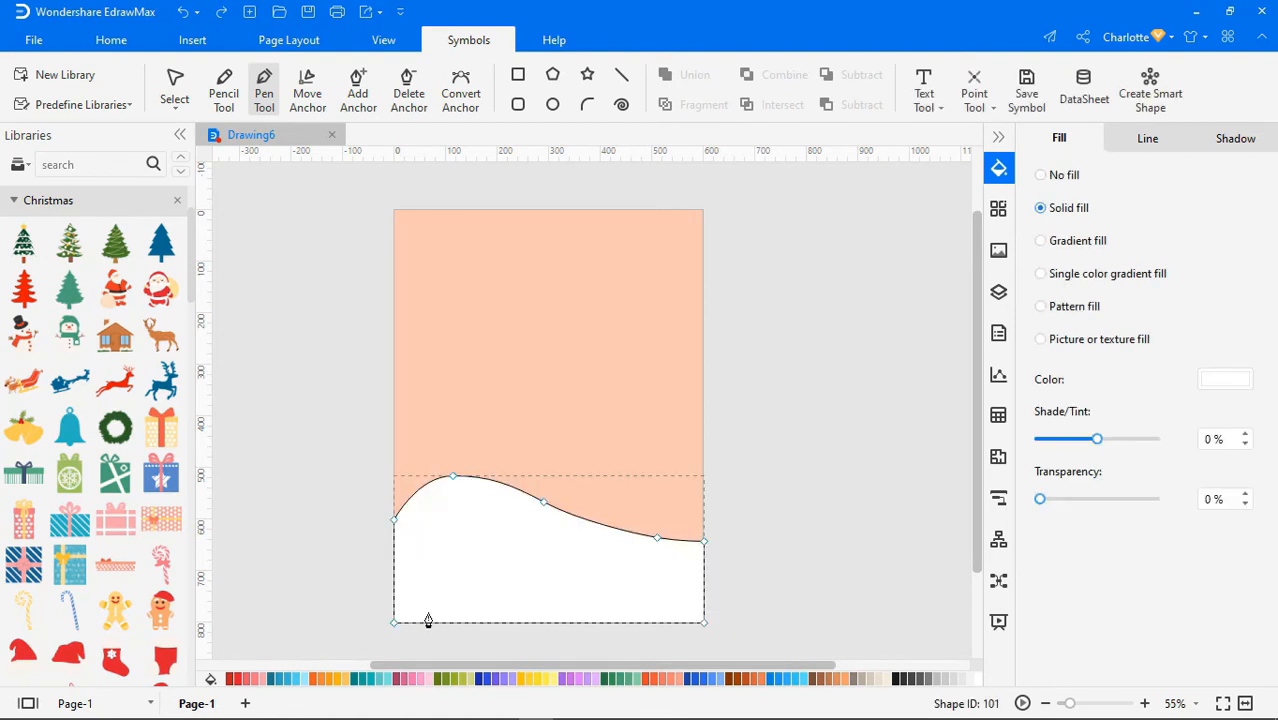
# Remove the hill shape's outline and fill it with a paler peach at 60% tint
pyautogui.click(1148, 139)
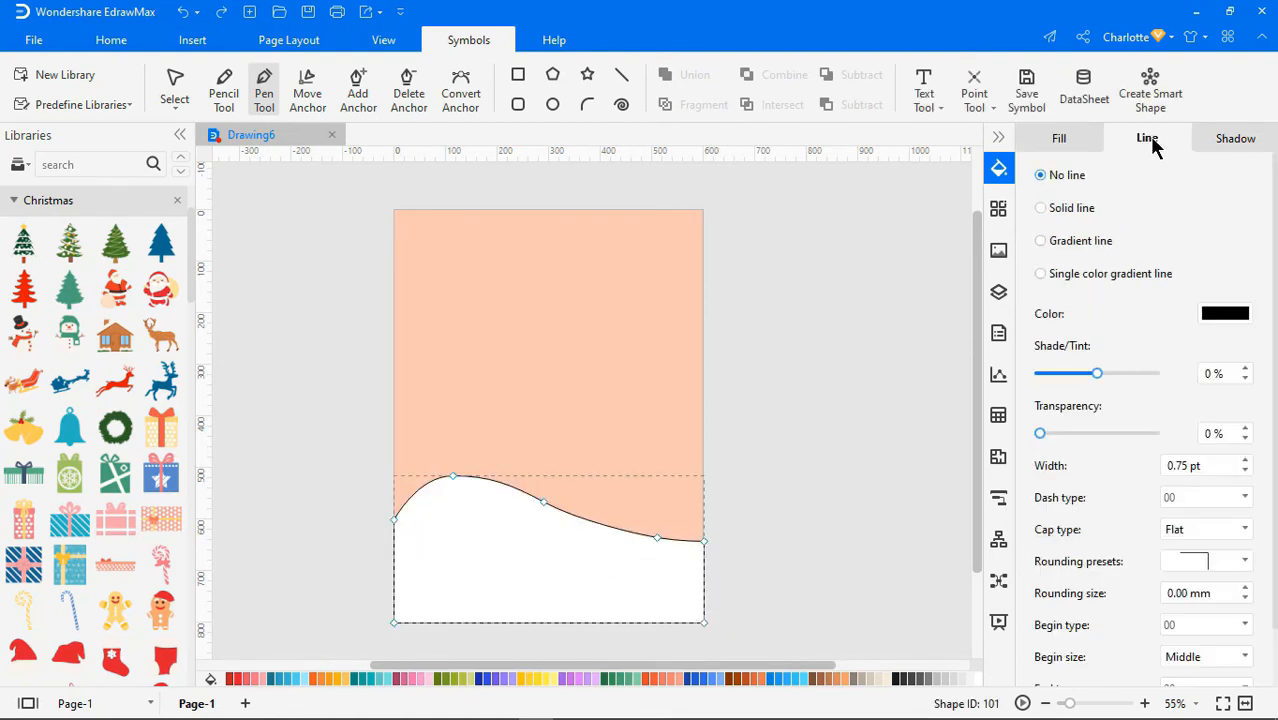
pyautogui.click(1052, 177)
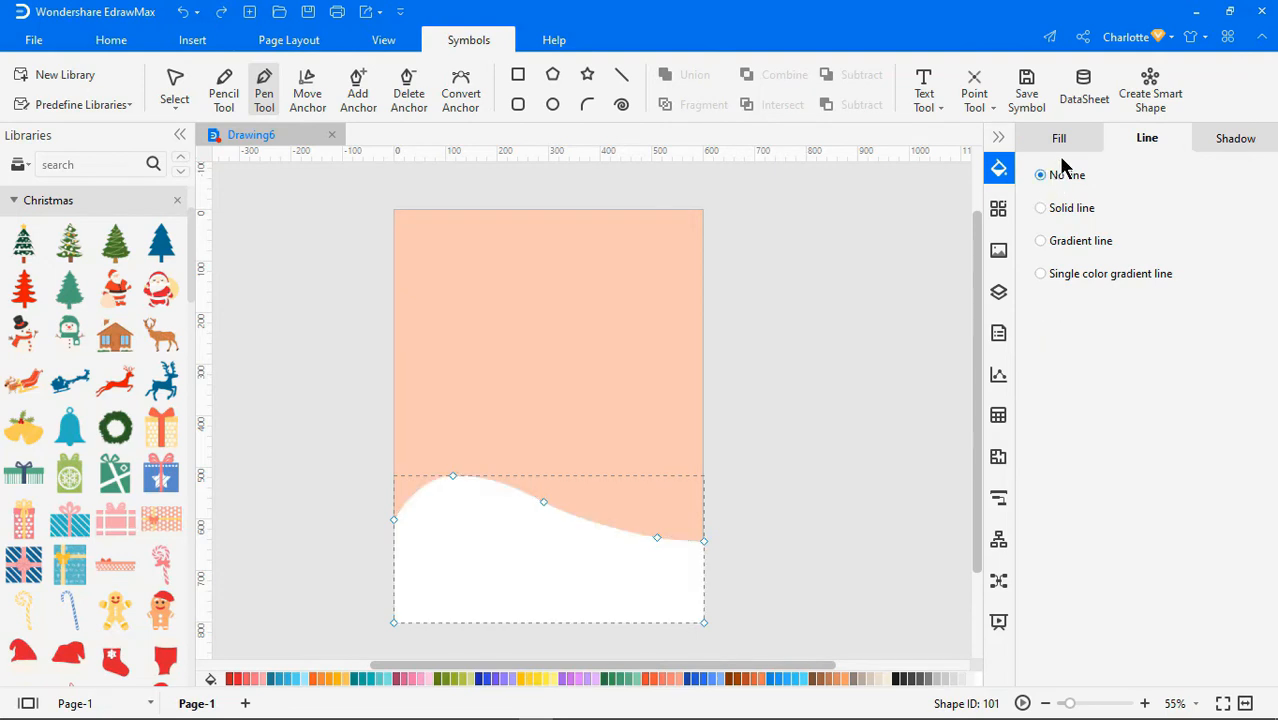
pyautogui.click(1062, 145)
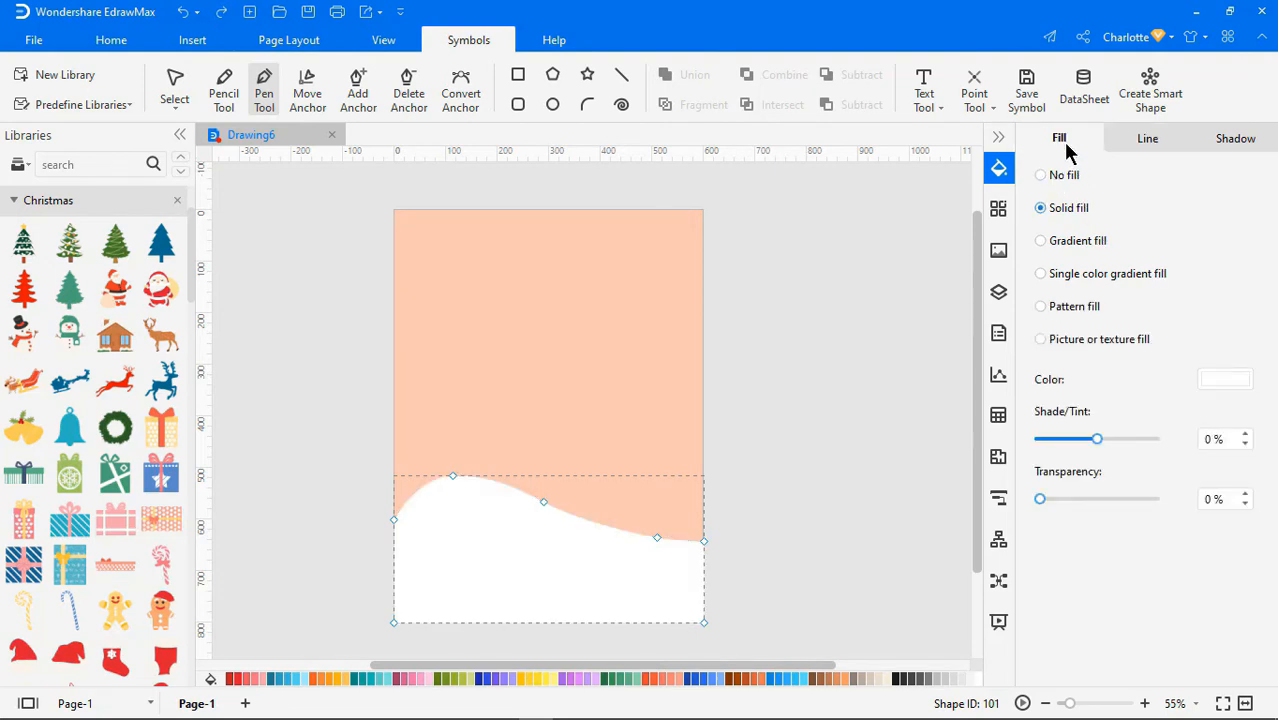
pyautogui.click(1224, 388)
pyautogui.click(1224, 500)
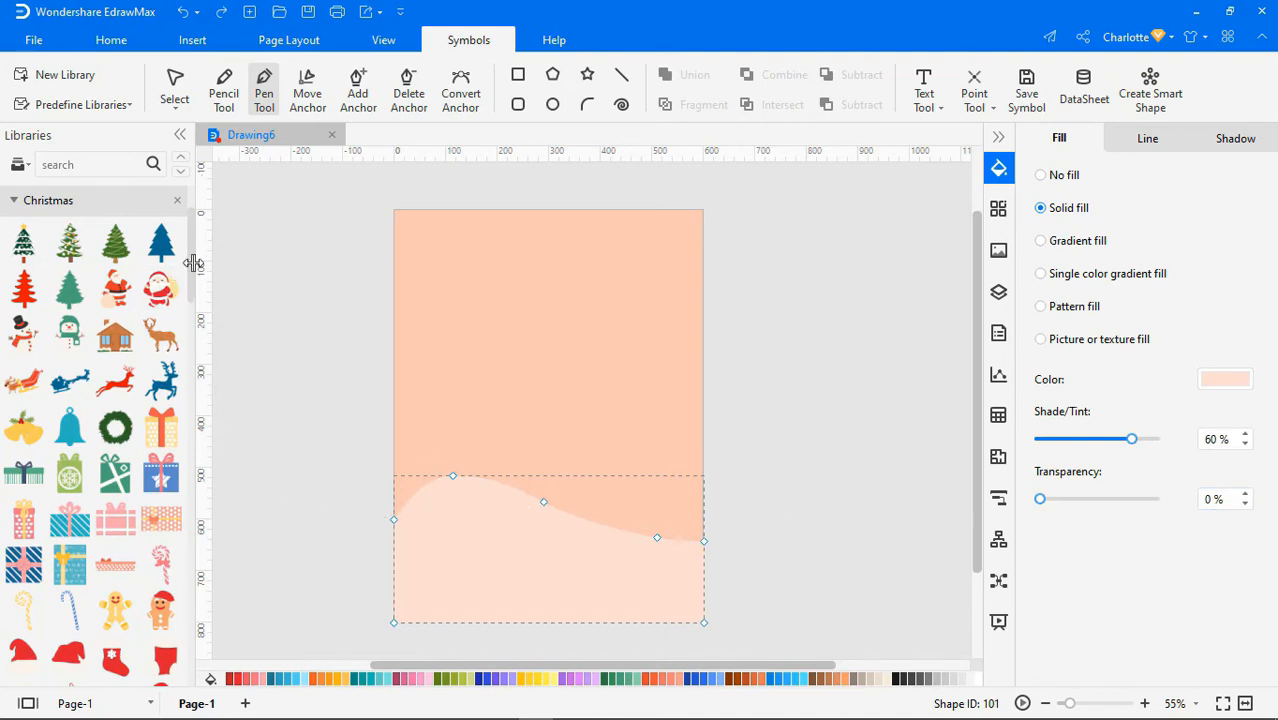
# Place a flat ellipse from the basic drawing shapes on the right side of the hill and remove its outline
pyautogui.moveTo(191, 262); pyautogui.dragTo(208, 450)
pyautogui.moveTo(171, 570)
pyautogui.mouseDown()
pyautogui.moveTo(704, 560)
pyautogui.moveTo(630, 573)
pyautogui.mouseUp()
pyautogui.click(1145, 142)
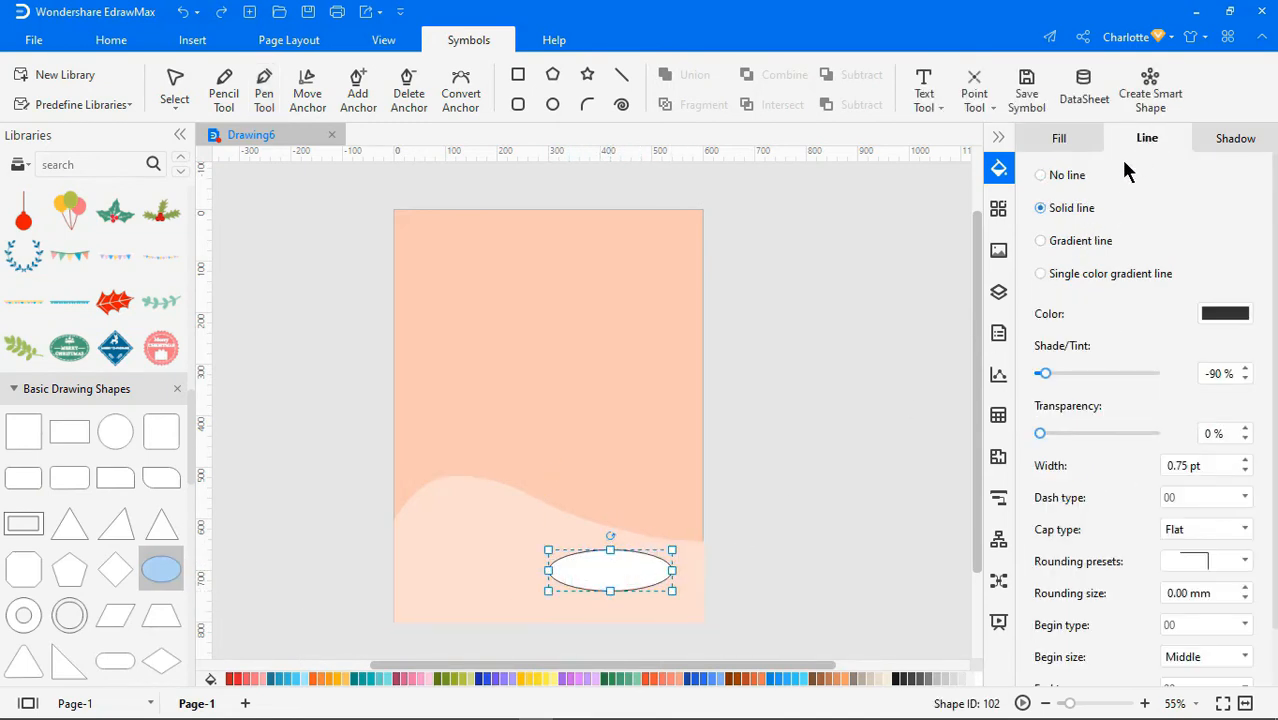
pyautogui.click(1068, 178)
# Fill the ellipse with a darker peach at 20% tint
pyautogui.click(1062, 138)
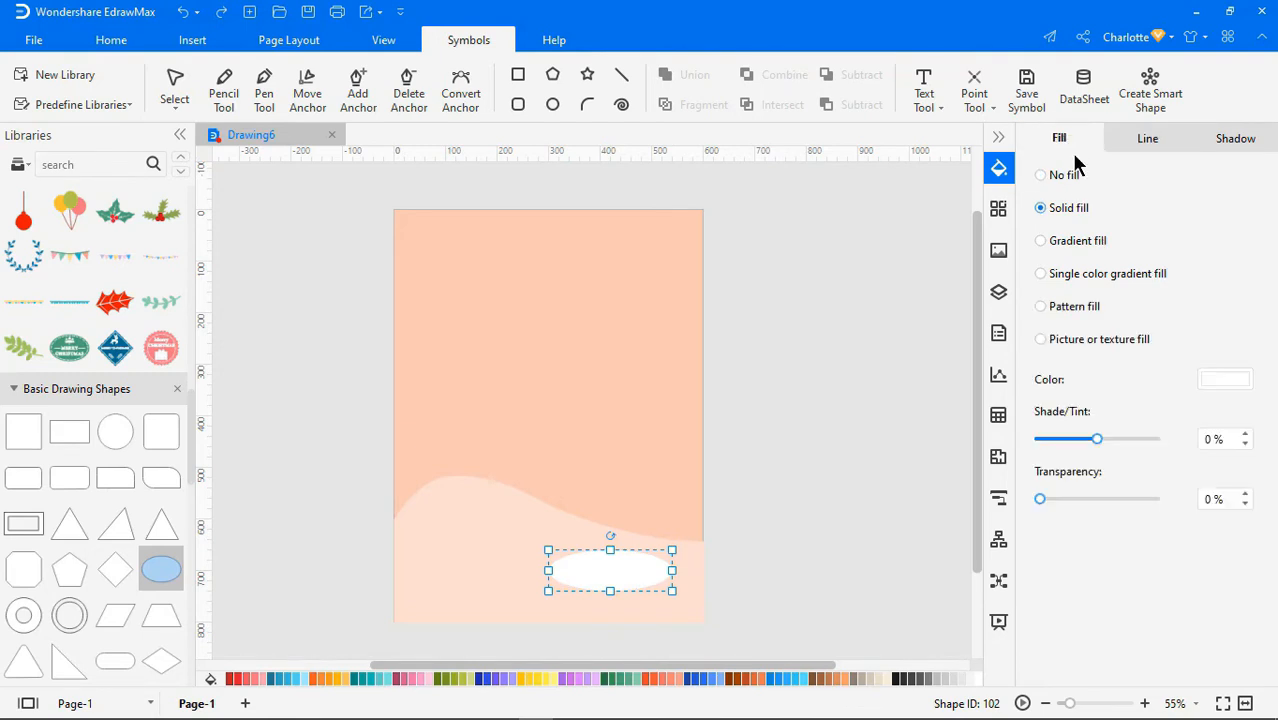
pyautogui.click(1218, 386)
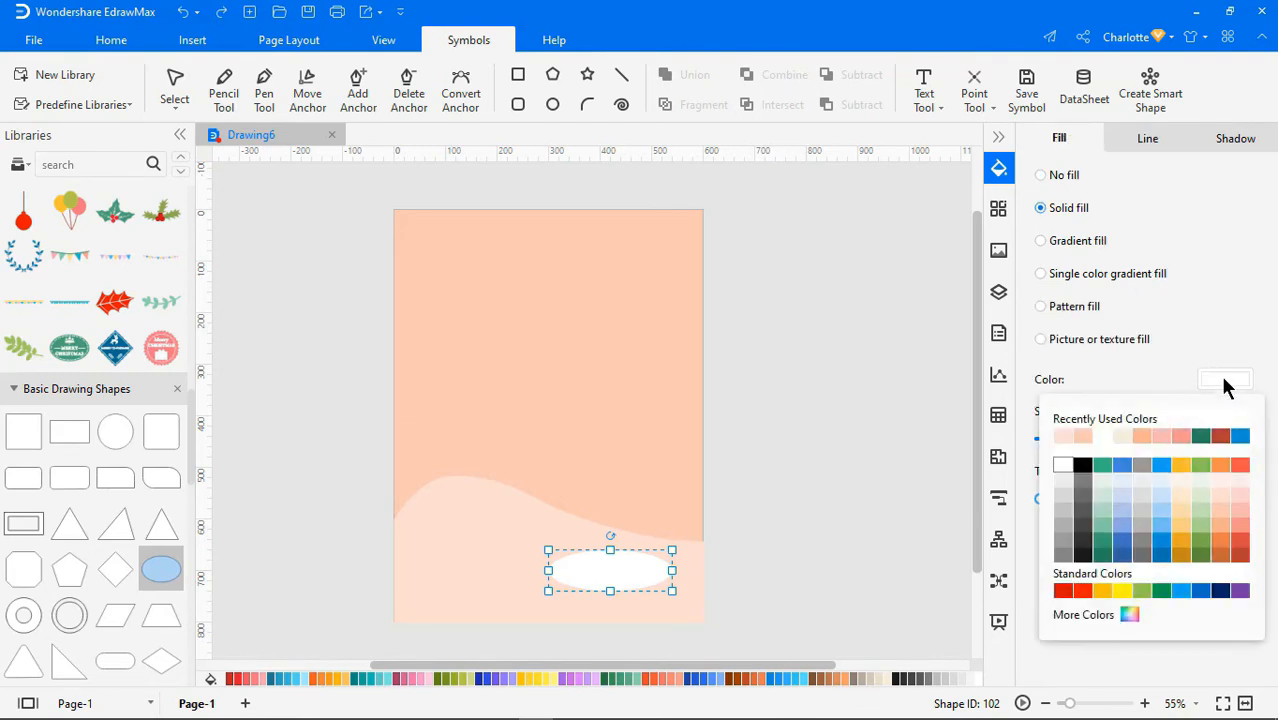
pyautogui.click(1222, 538)
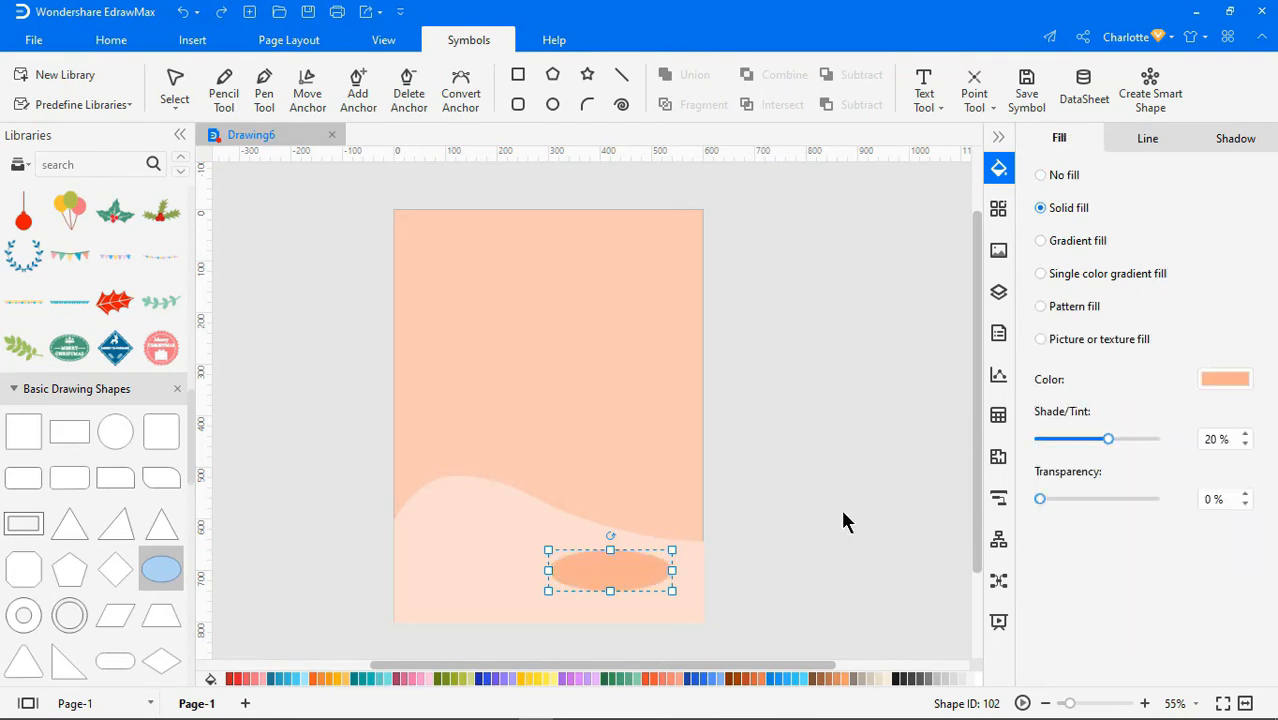
# Add the Christmas snowman with the black top hat and adjust it to stand on the ellipse, then deselect it
pyautogui.scroll(5, 114, 307)
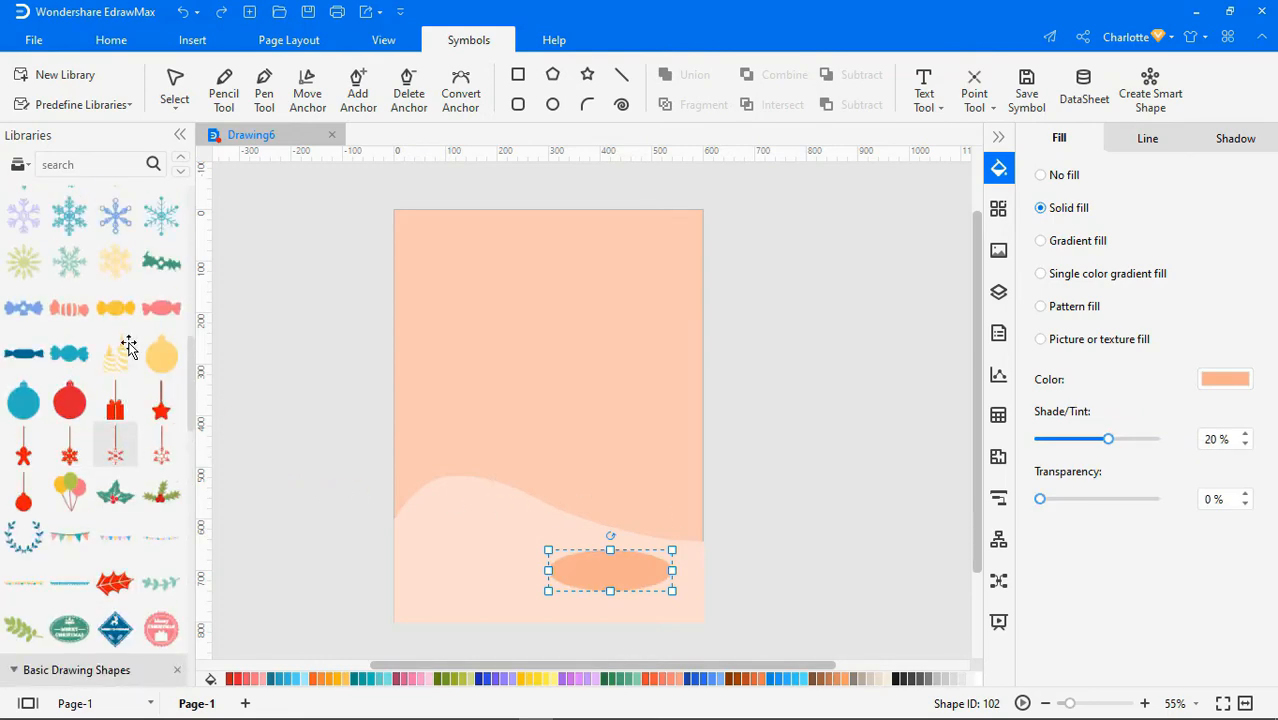
pyautogui.scroll(5, 128, 345)
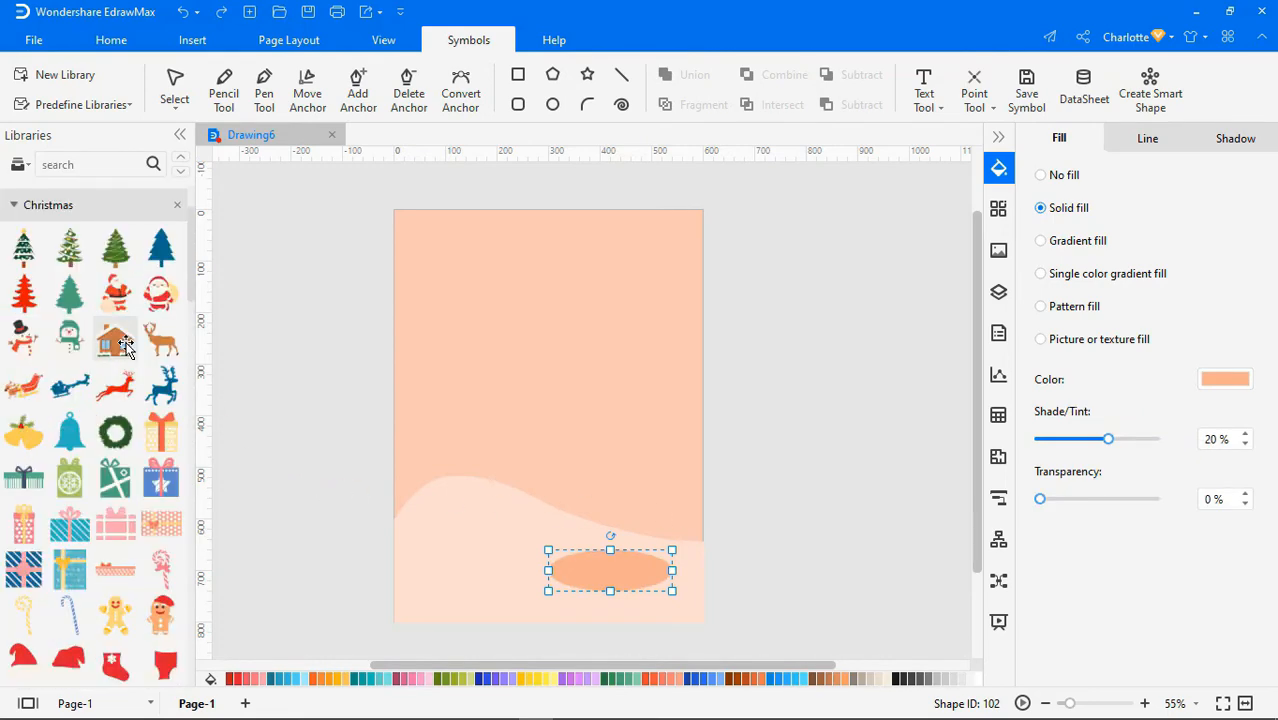
pyautogui.moveTo(26, 337); pyautogui.dragTo(612, 525)
pyautogui.moveTo(487, 403); pyautogui.dragTo(487, 401)
pyautogui.moveTo(540, 452); pyautogui.dragTo(568, 440)
pyautogui.click(769, 450)
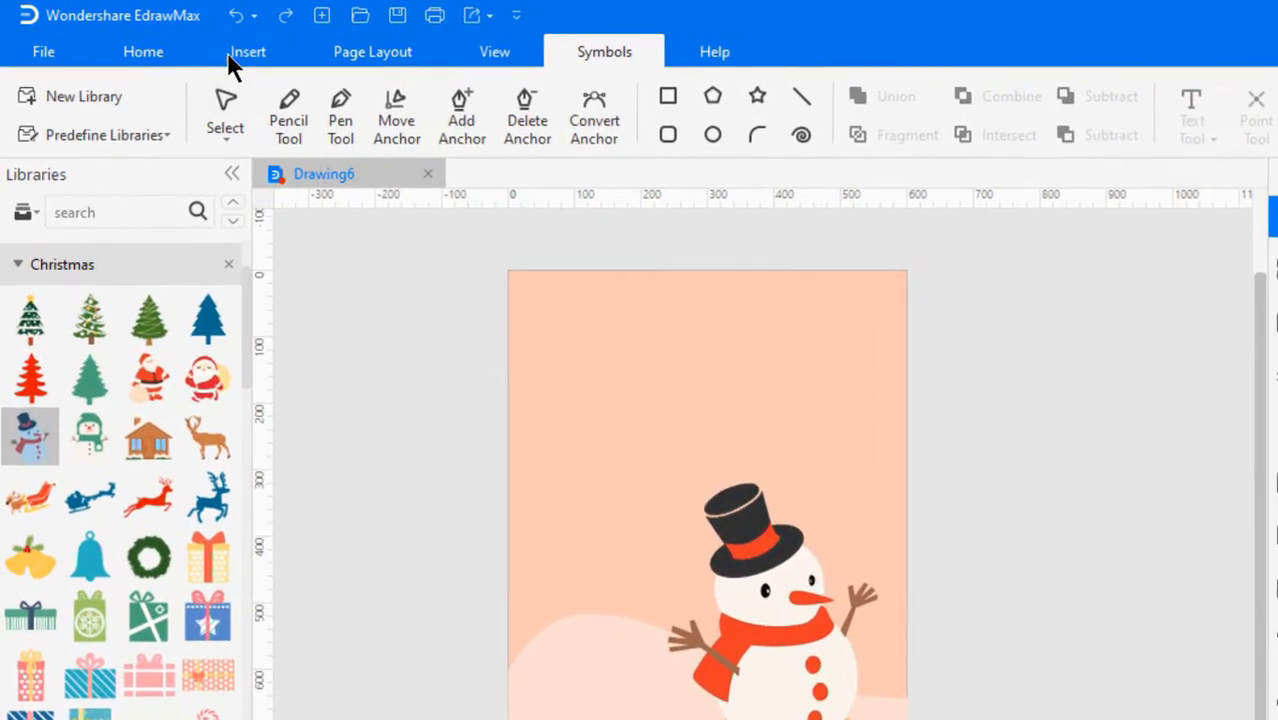
# Insert vector text reading "In the / most wonderful / time of / the year" on four lines in a bold rounded font at size 36
pyautogui.click(180, 44)
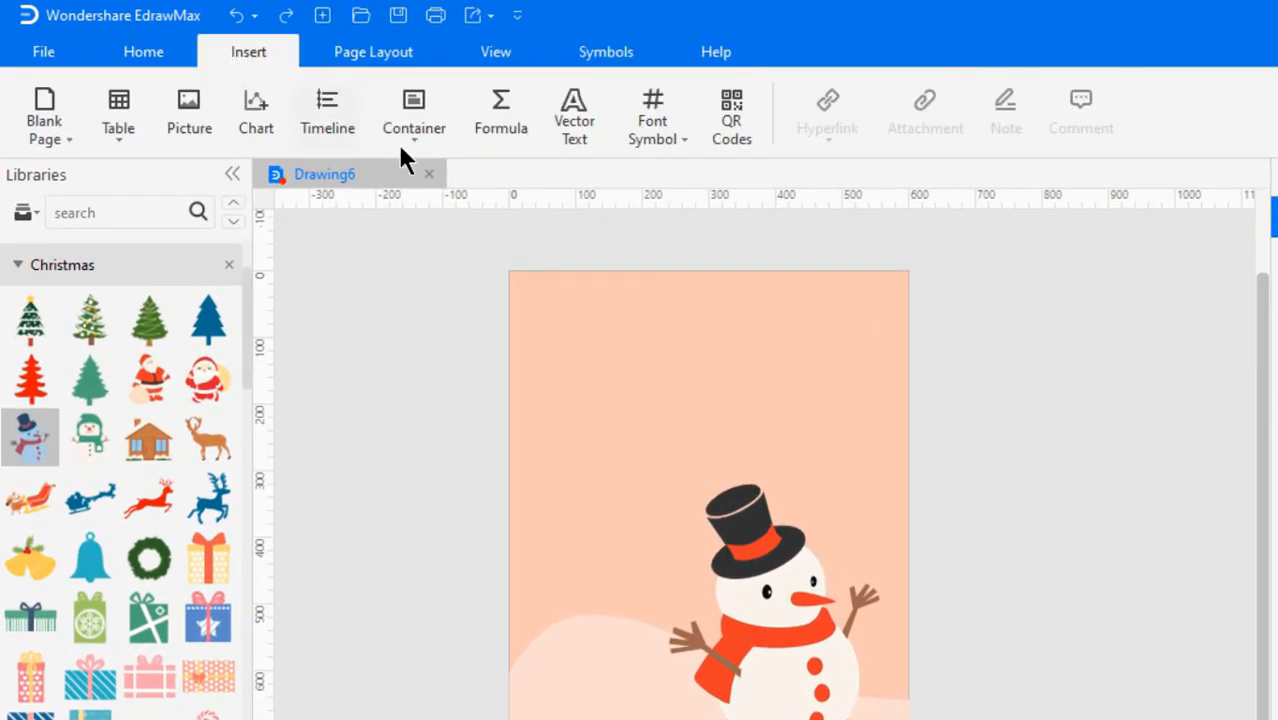
pyautogui.click(574, 125)
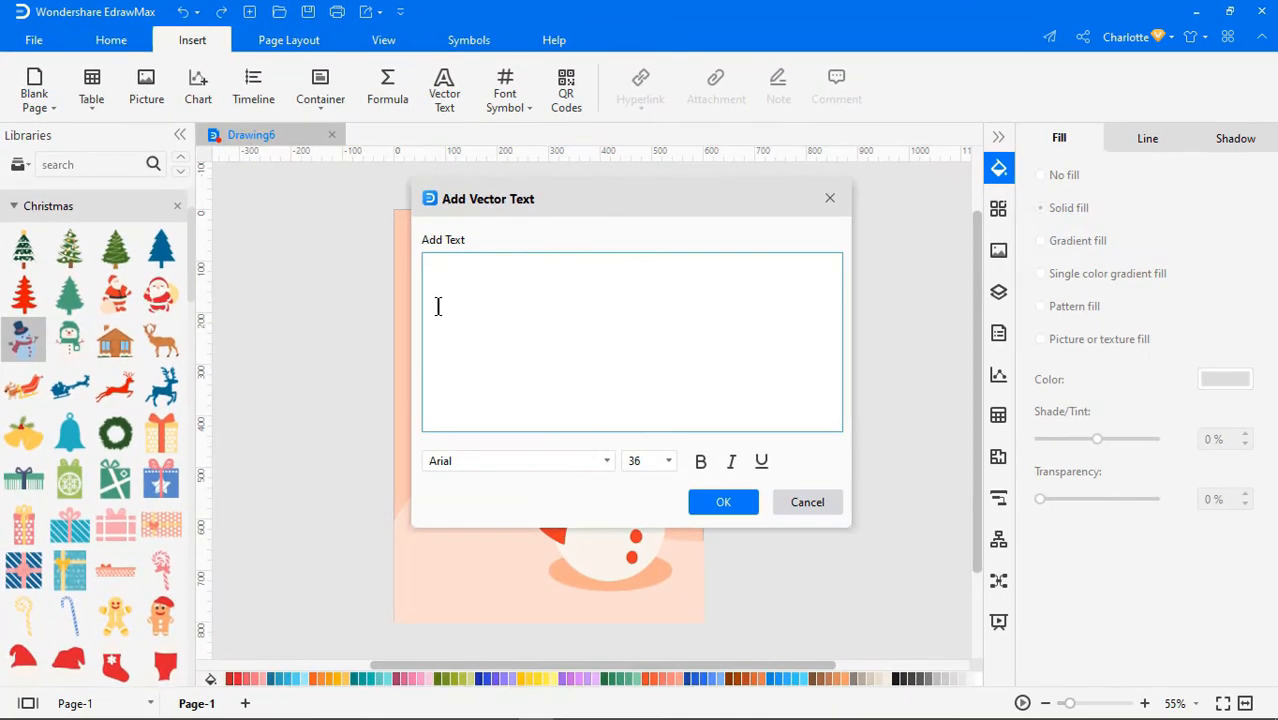
pyautogui.write('In the')
pyautogui.press('Return')
pyautogui.write('most wonderful')
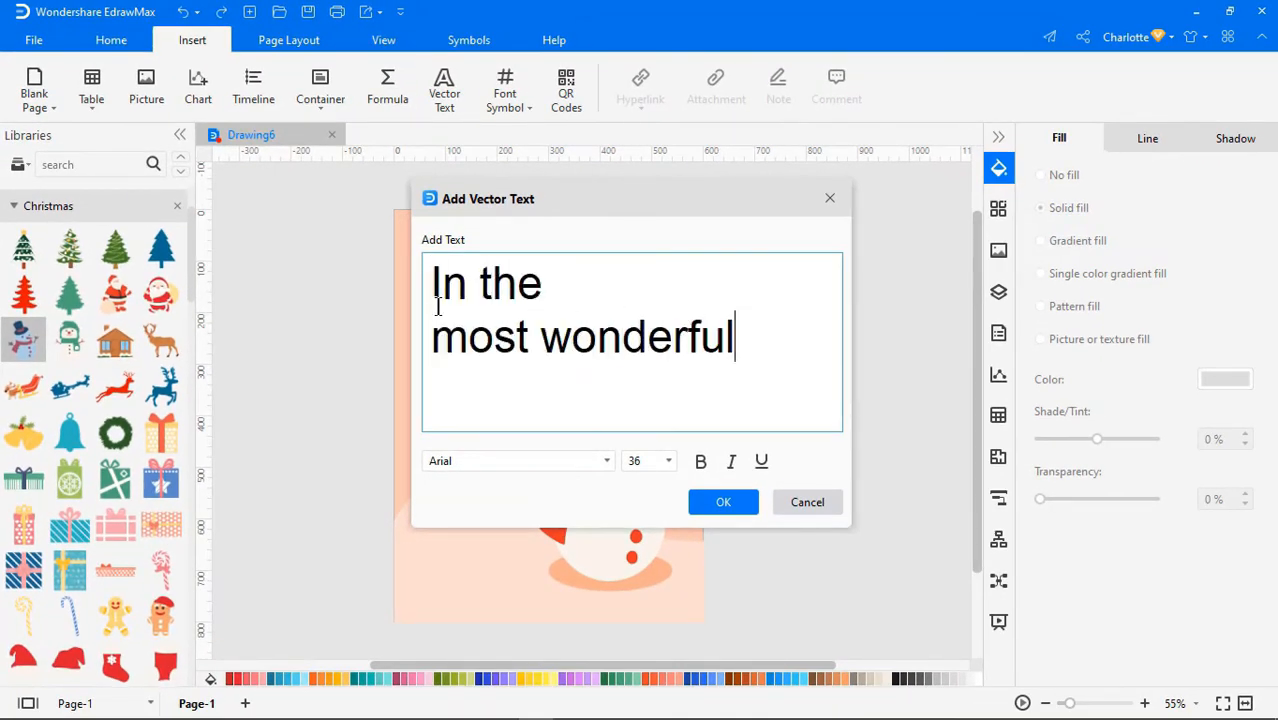
pyautogui.press('Return')
pyautogui.write('time of')
pyautogui.press('Return')
pyautogui.write('the year')
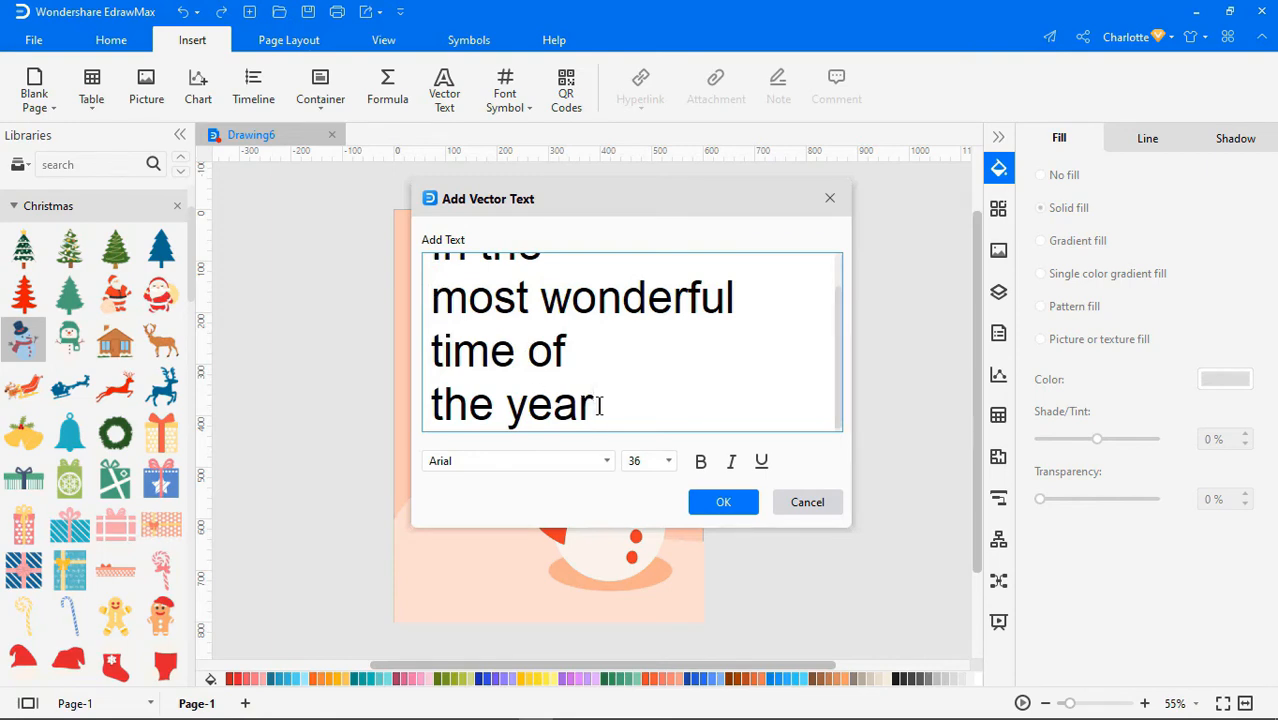
pyautogui.moveTo(598, 408); pyautogui.dragTo(379, 235)
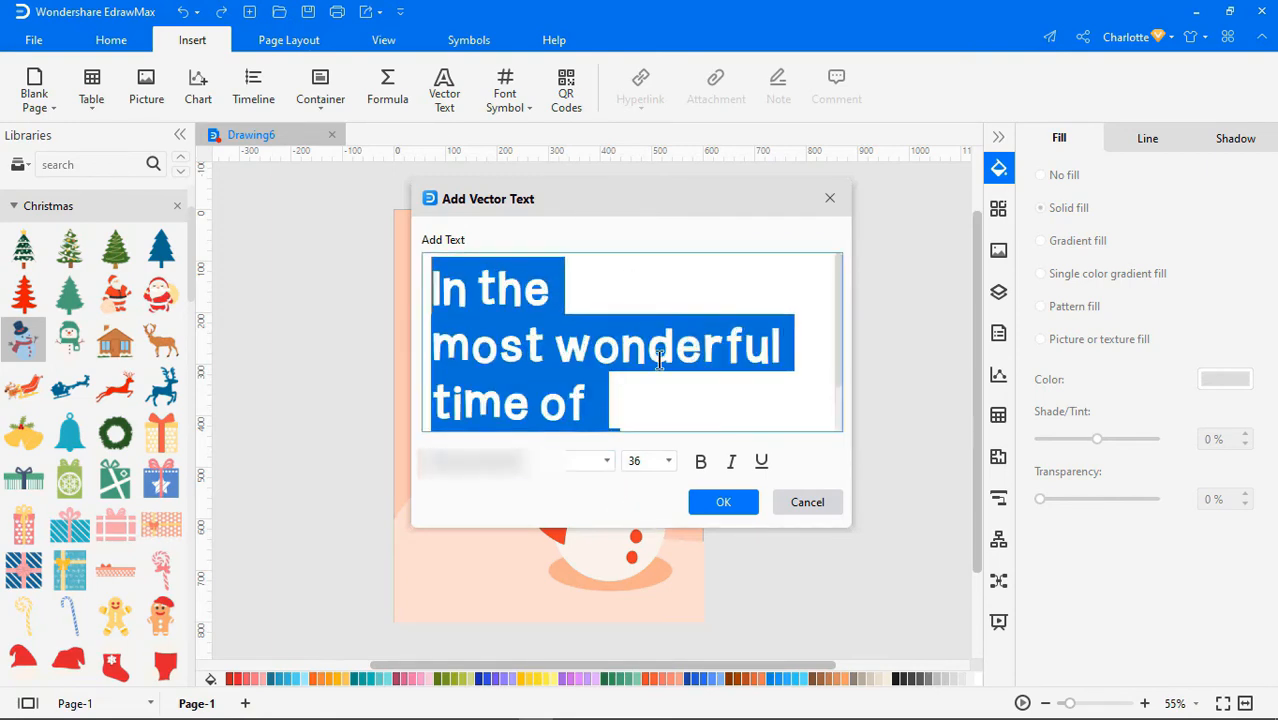
pyautogui.click(709, 500)
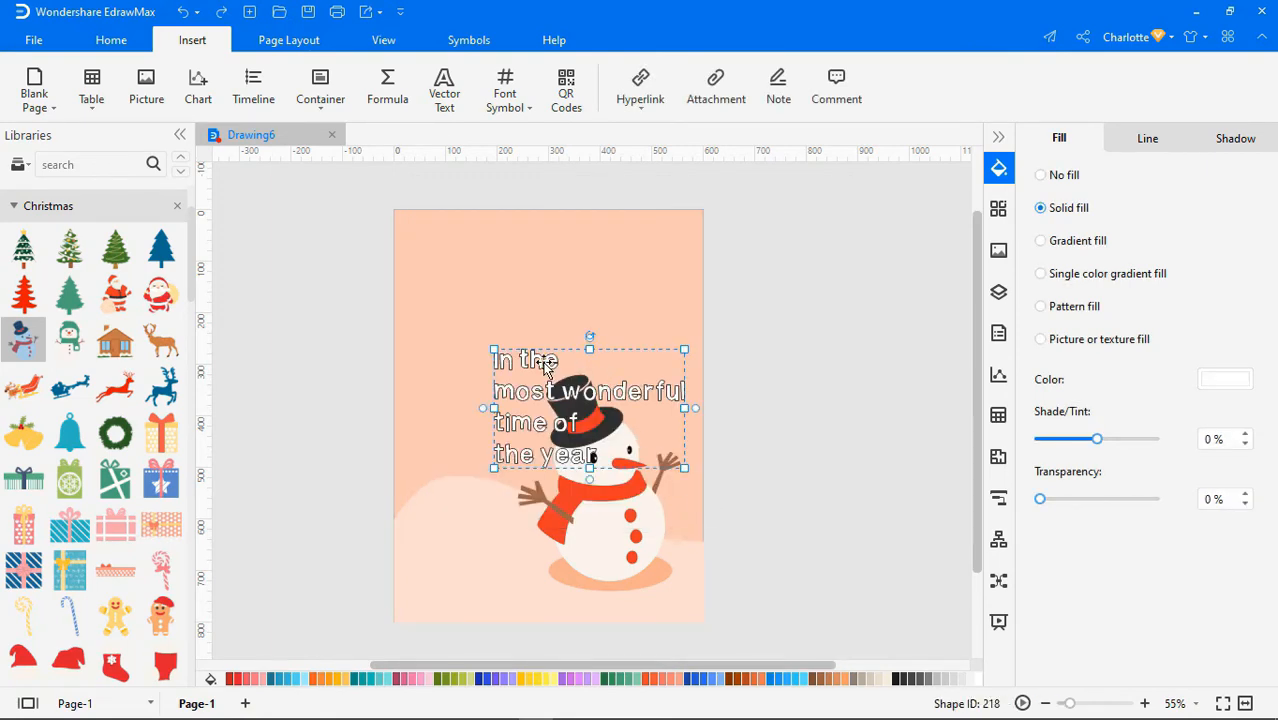
# Enlarge the vector text and position it in the upper part of the card above the snowman
pyautogui.moveTo(545, 364); pyautogui.dragTo(471, 260)
pyautogui.moveTo(611, 364); pyautogui.dragTo(657, 392)
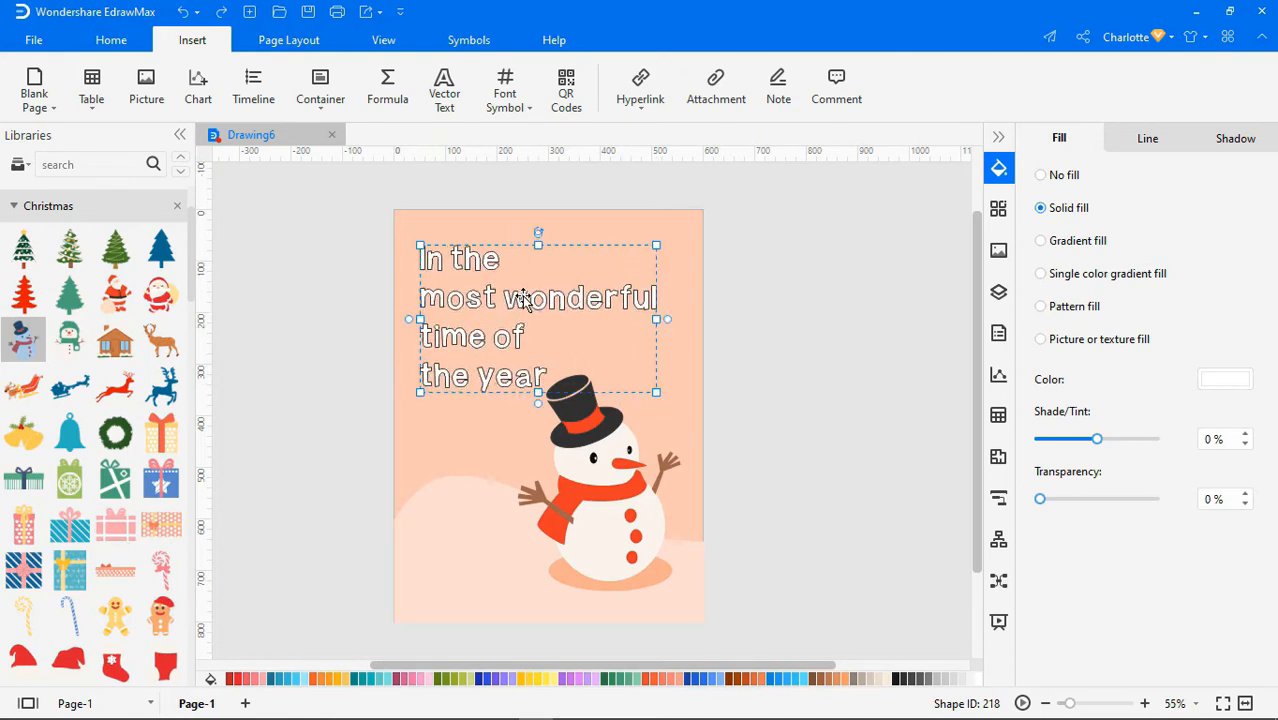
pyautogui.moveTo(522, 298); pyautogui.dragTo(516, 280)
# Remove the outline from the vector text and deselect it
pyautogui.click(1145, 140)
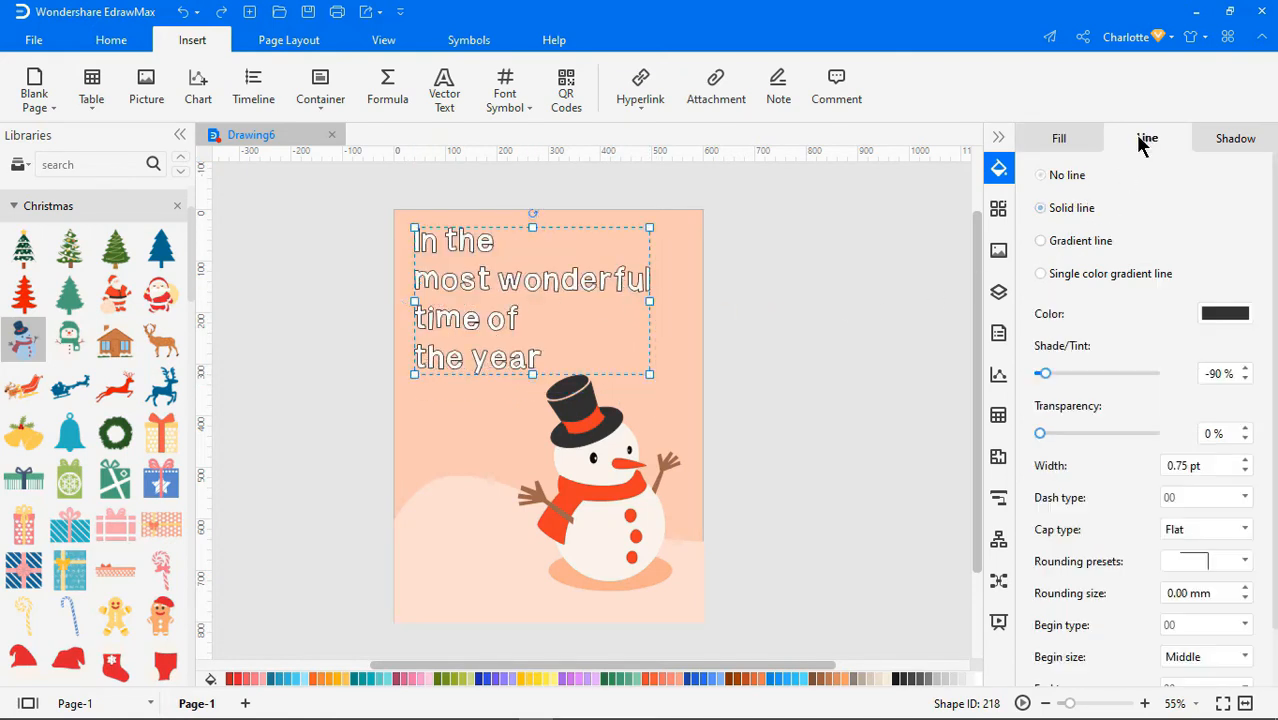
pyautogui.click(1043, 176)
pyautogui.click(772, 346)
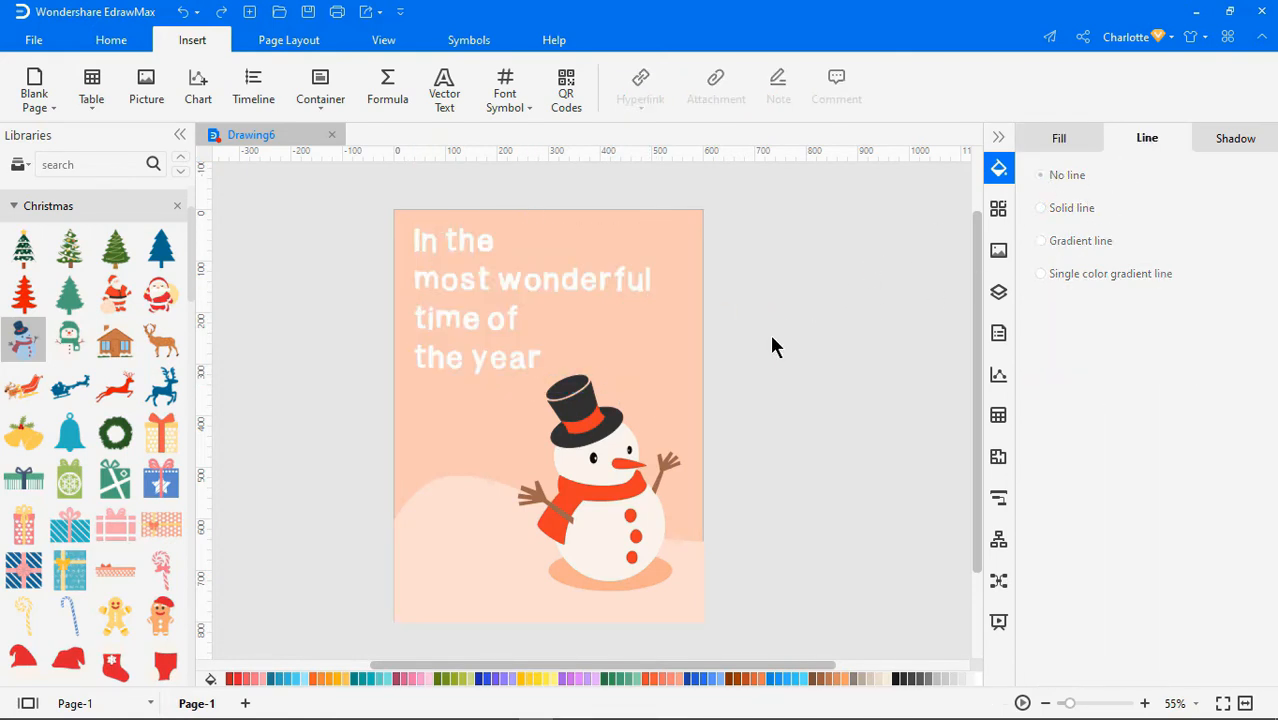
# Add the pink line-art snowflake from the Christmas library beside the snowman's hat and make its line color white
pyautogui.scroll(-5, 94, 435)
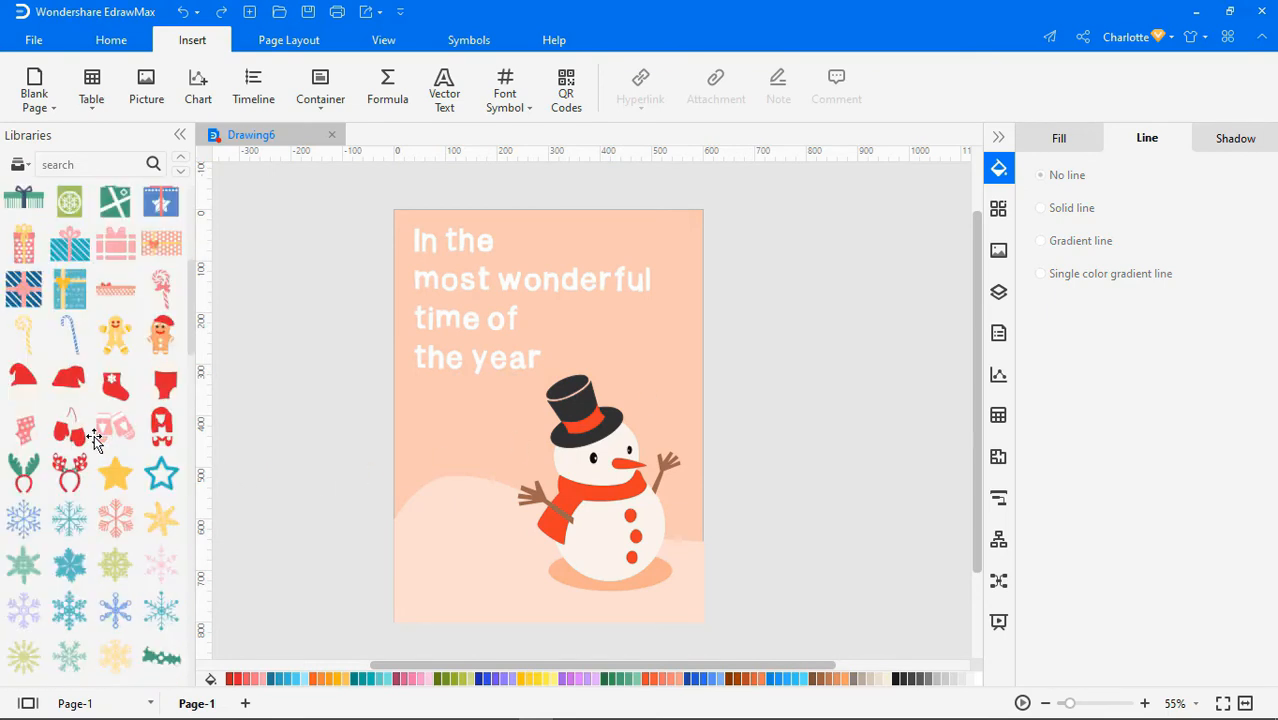
pyautogui.moveTo(120, 408); pyautogui.dragTo(457, 428)
pyautogui.click(1216, 318)
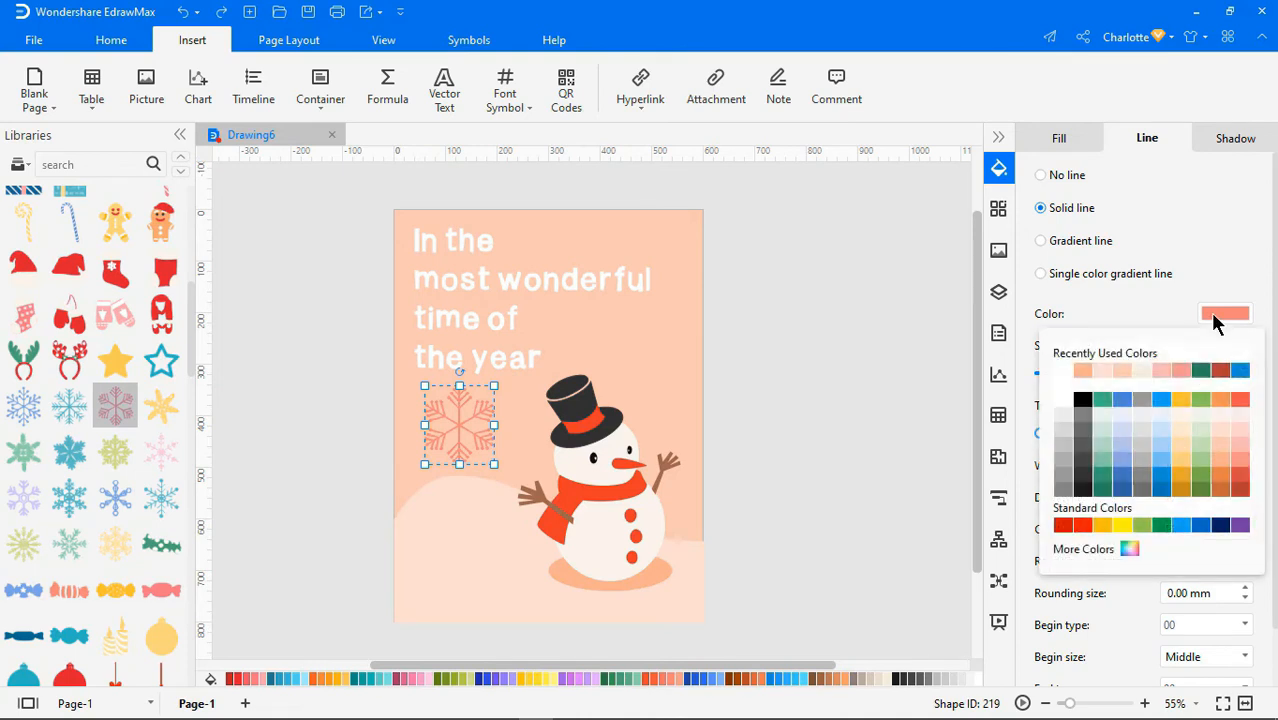
pyautogui.click(1062, 400)
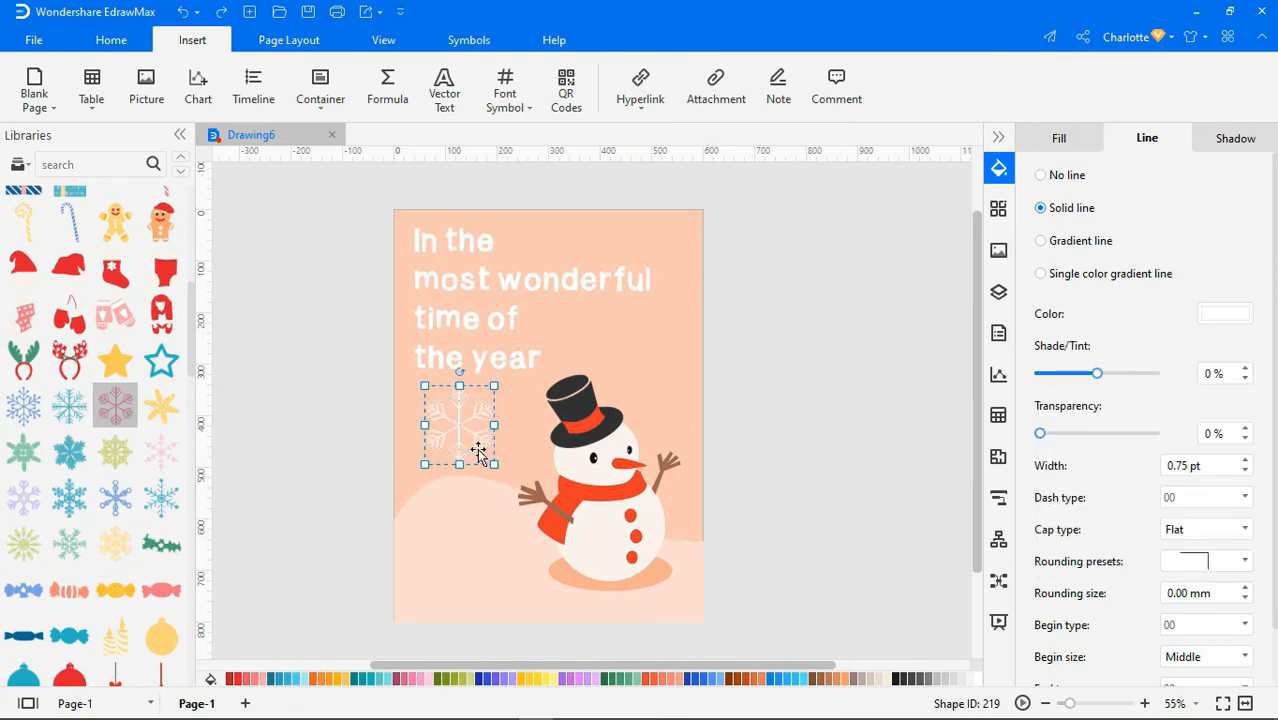
# Shrink the snowflake and place smaller copies of it beside "In the" and above the snowman's raised arm
pyautogui.moveTo(494, 464); pyautogui.dragTo(651, 352)
pyautogui.moveTo(651, 352); pyautogui.dragTo(570, 251)
pyautogui.click(650, 348)
pyautogui.moveTo(672, 374); pyautogui.dragTo(661, 363)
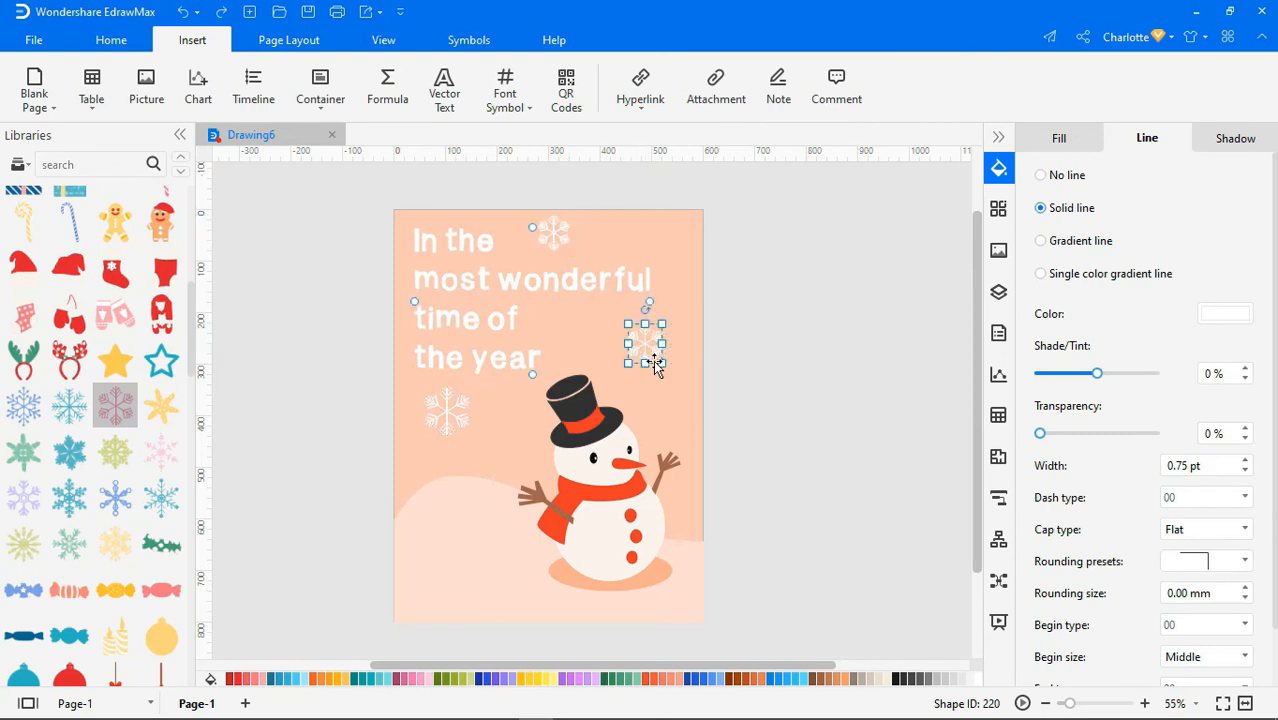
# Add a small white circle with no outline and scatter copies of it in different sizes as snow around the text and snowman
pyautogui.scroll(-8, 98, 453)
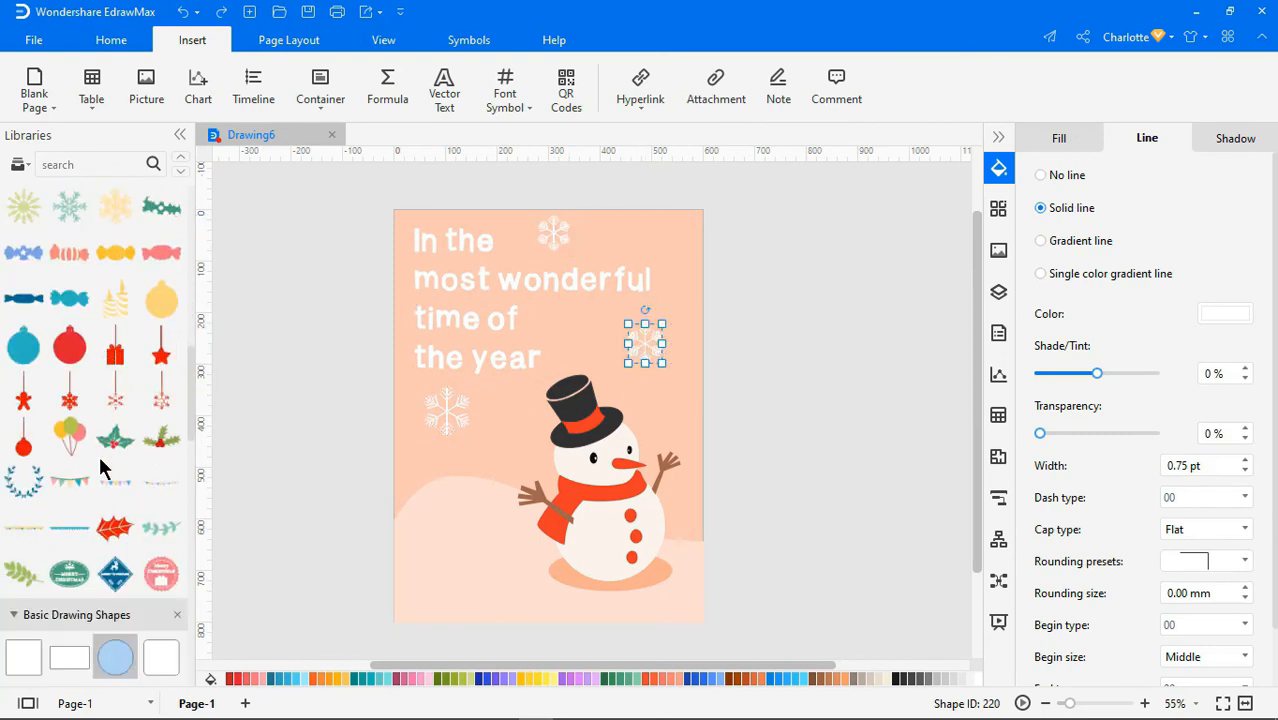
pyautogui.moveTo(117, 502)
pyautogui.mouseDown()
pyautogui.moveTo(460, 490)
pyautogui.moveTo(457, 480)
pyautogui.mouseUp()
pyautogui.click(1045, 178)
pyautogui.moveTo(443, 467); pyautogui.dragTo(512, 424)
pyautogui.moveTo(512, 422); pyautogui.dragTo(477, 477)
pyautogui.moveTo(477, 477); pyautogui.dragTo(553, 320)
pyautogui.click(775, 408)
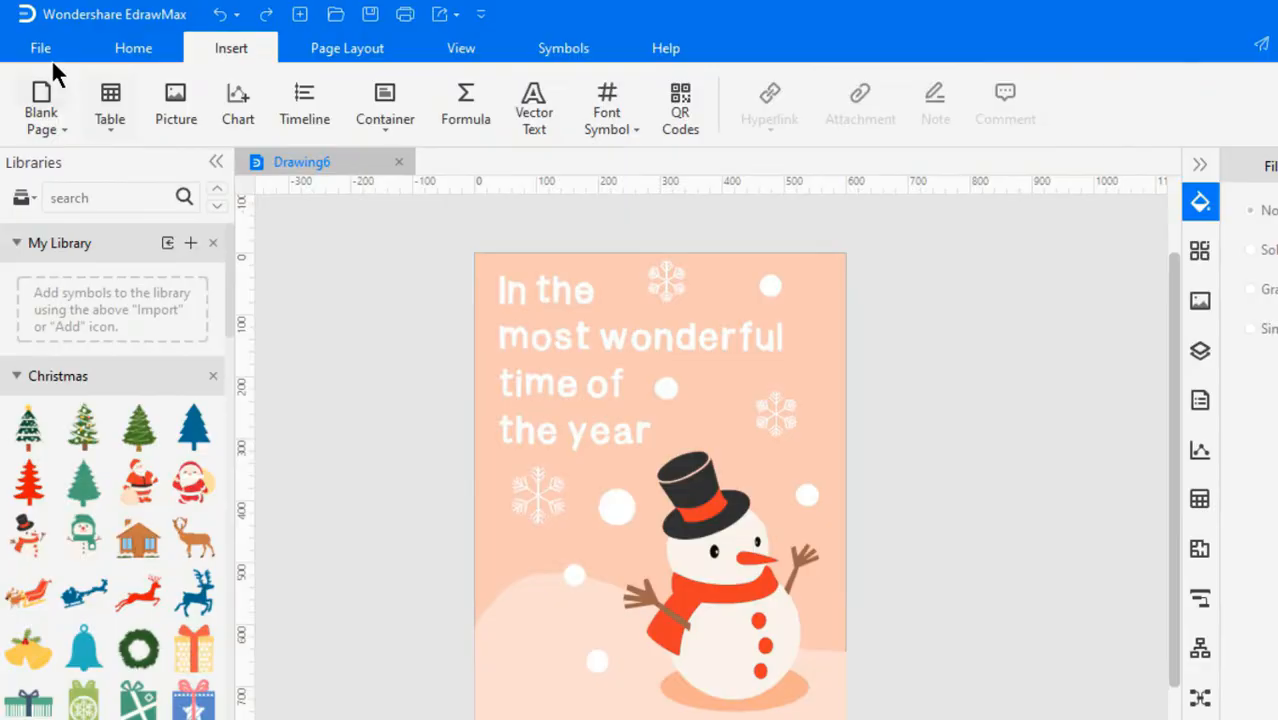
# Export the card as a PNG graphics file named Drawing6 in the desktop's New folder
pyautogui.click(33, 40)
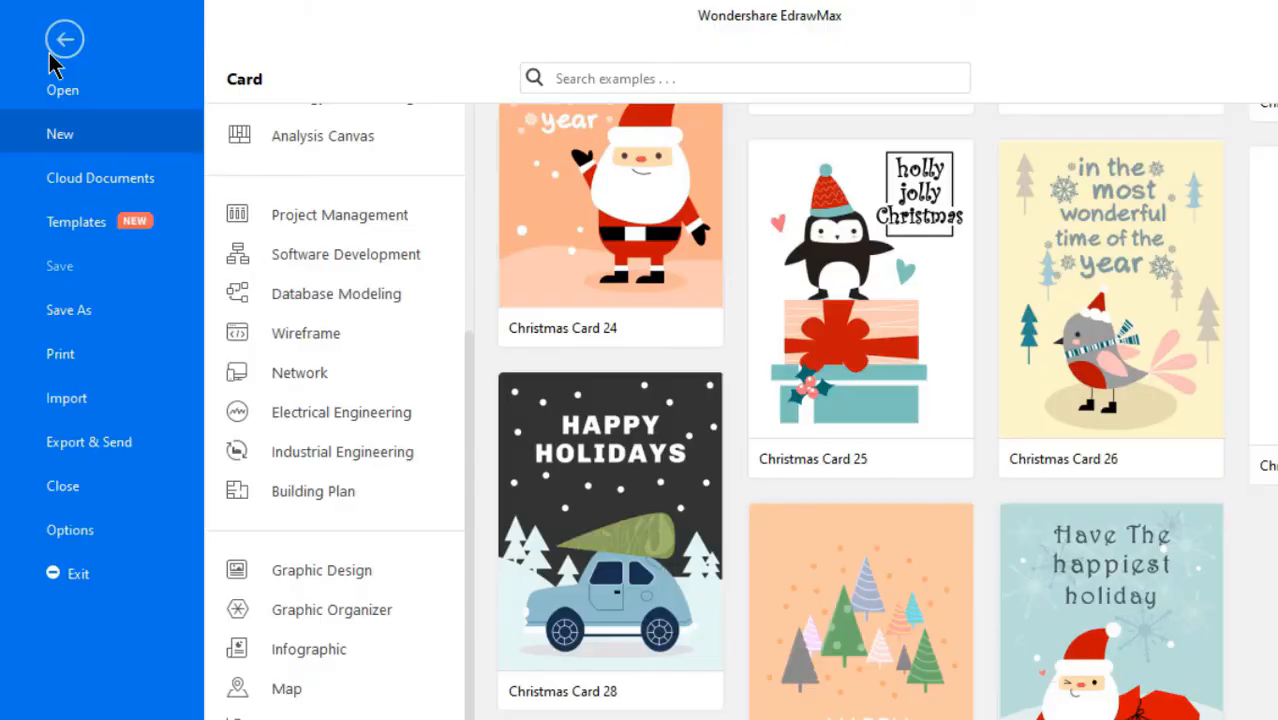
pyautogui.click(147, 445)
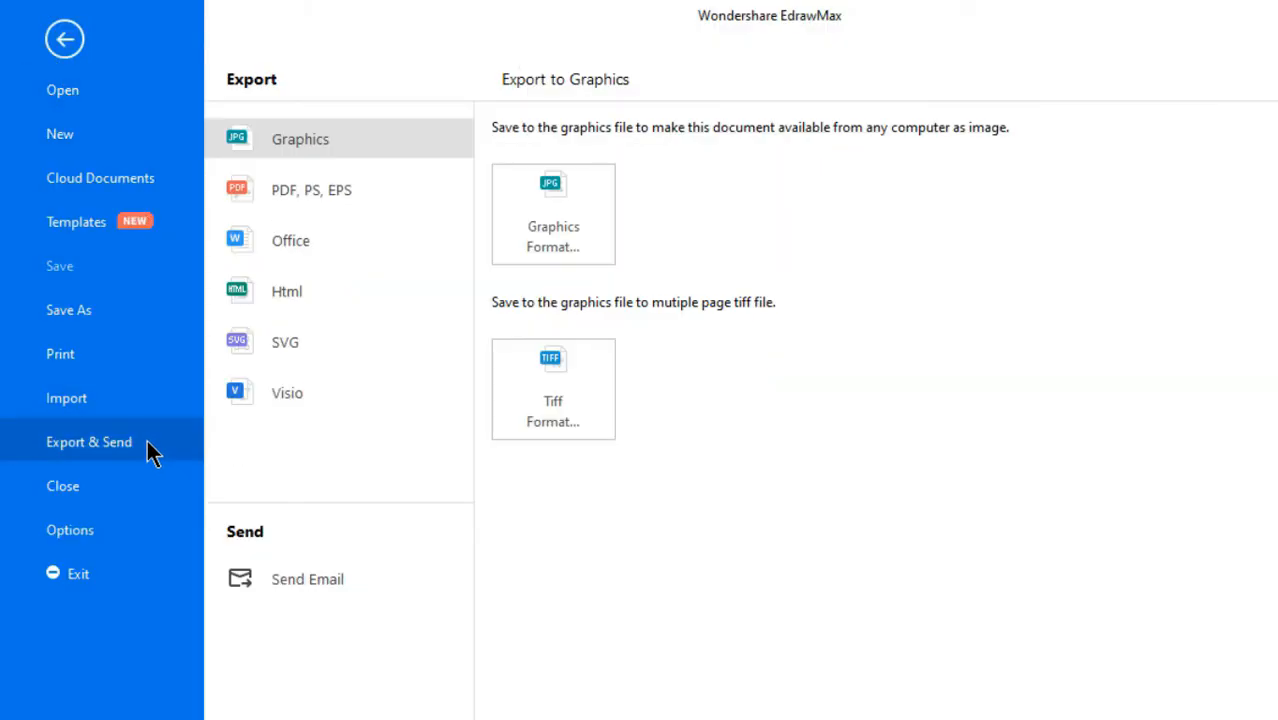
pyautogui.click(563, 246)
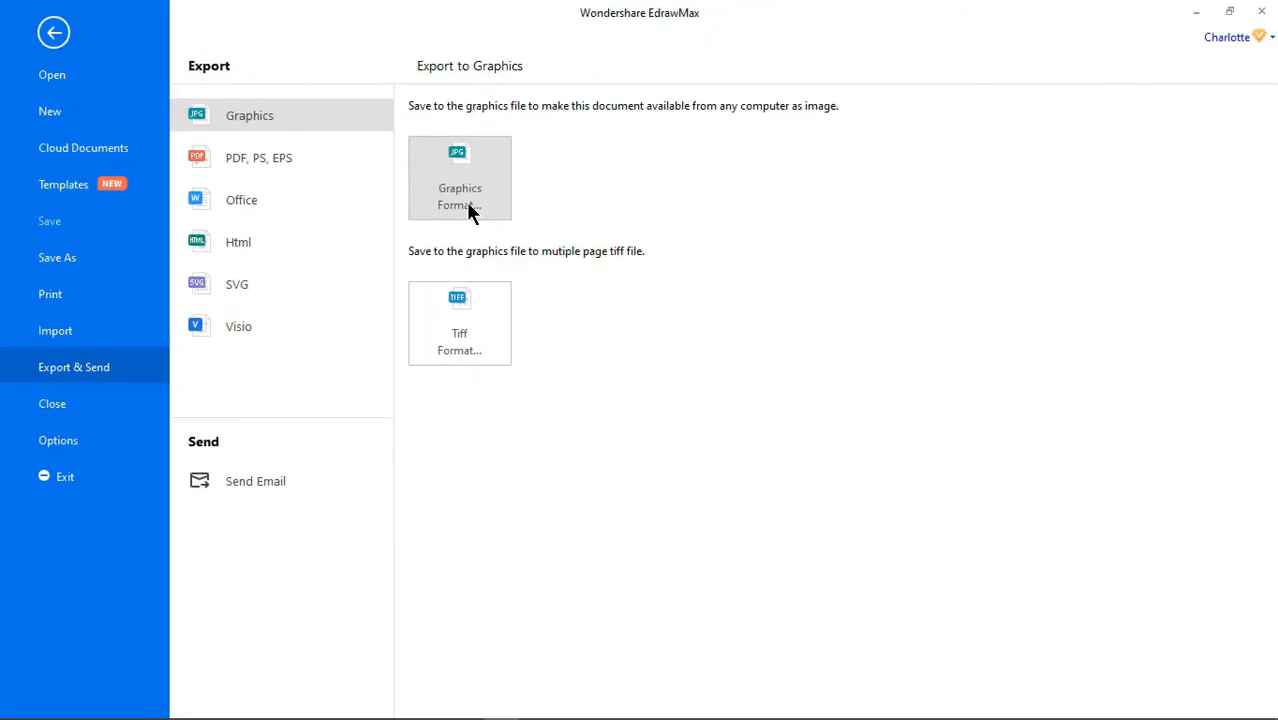
pyautogui.click(820, 548)
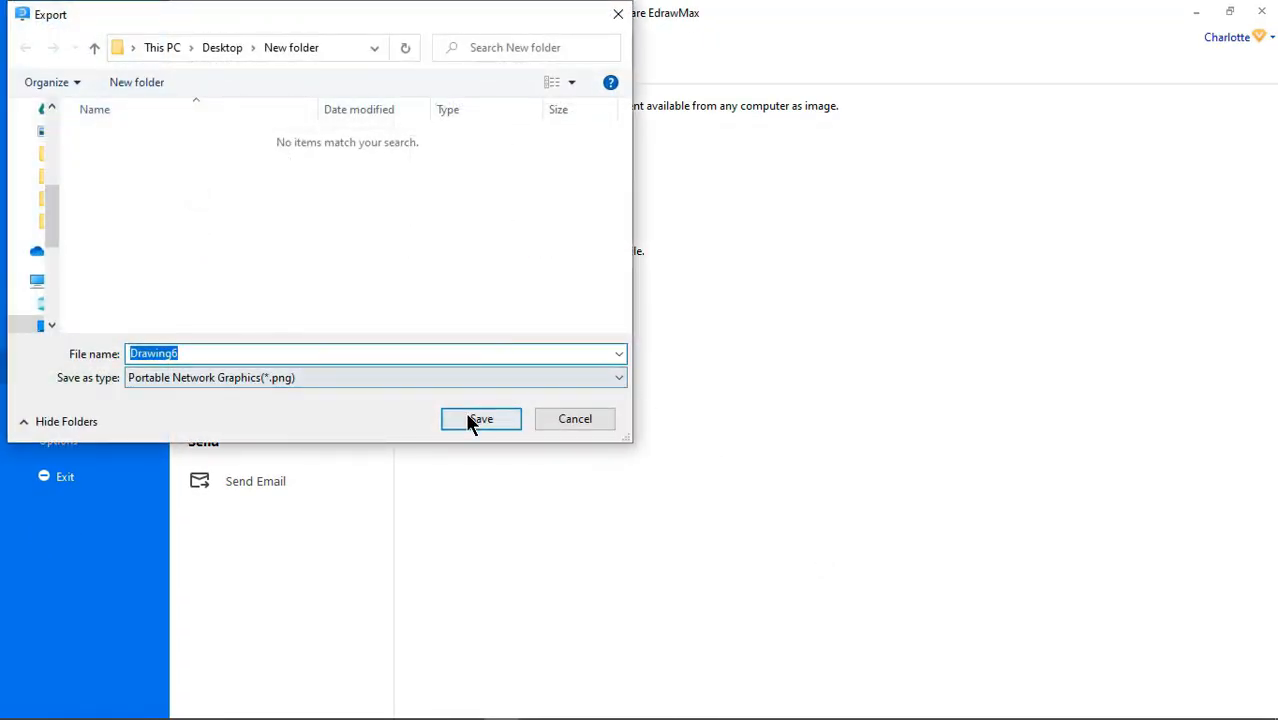
pyautogui.click(478, 420)
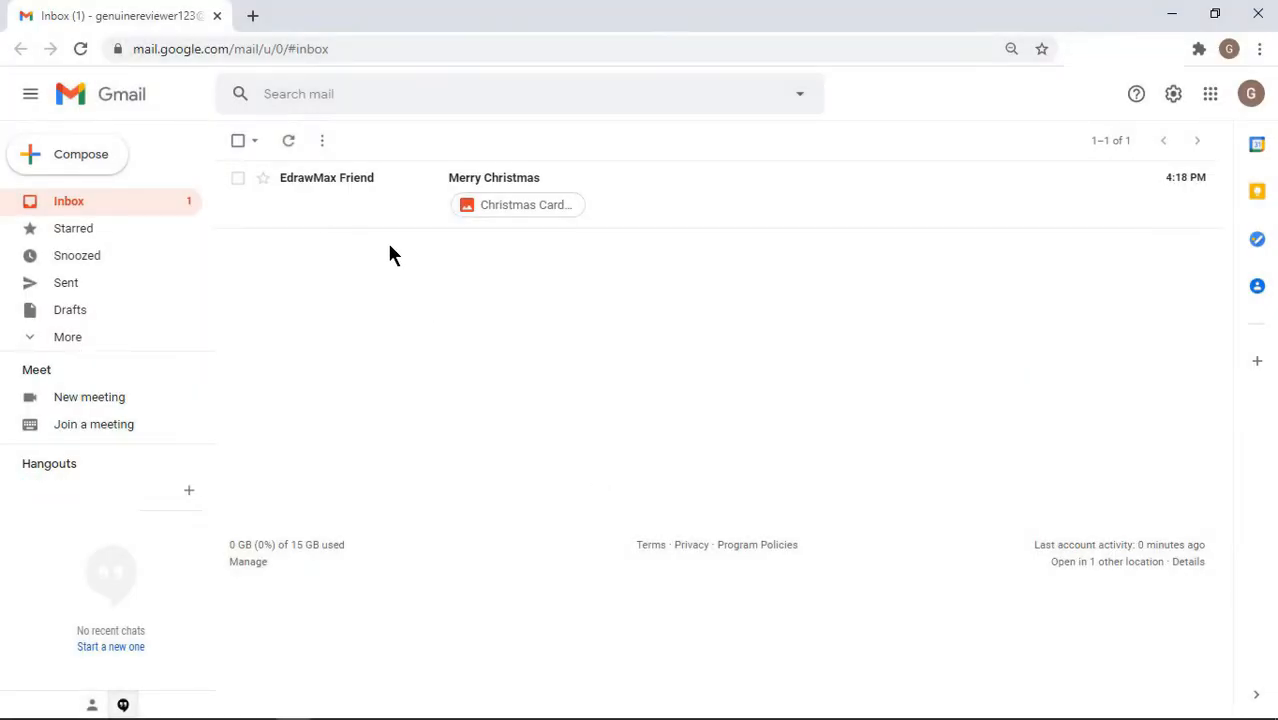
# Open the "Merry Christmas" e-mail in the Gmail inbox and view the whole Santa card it contains
pyautogui.click(366, 204)
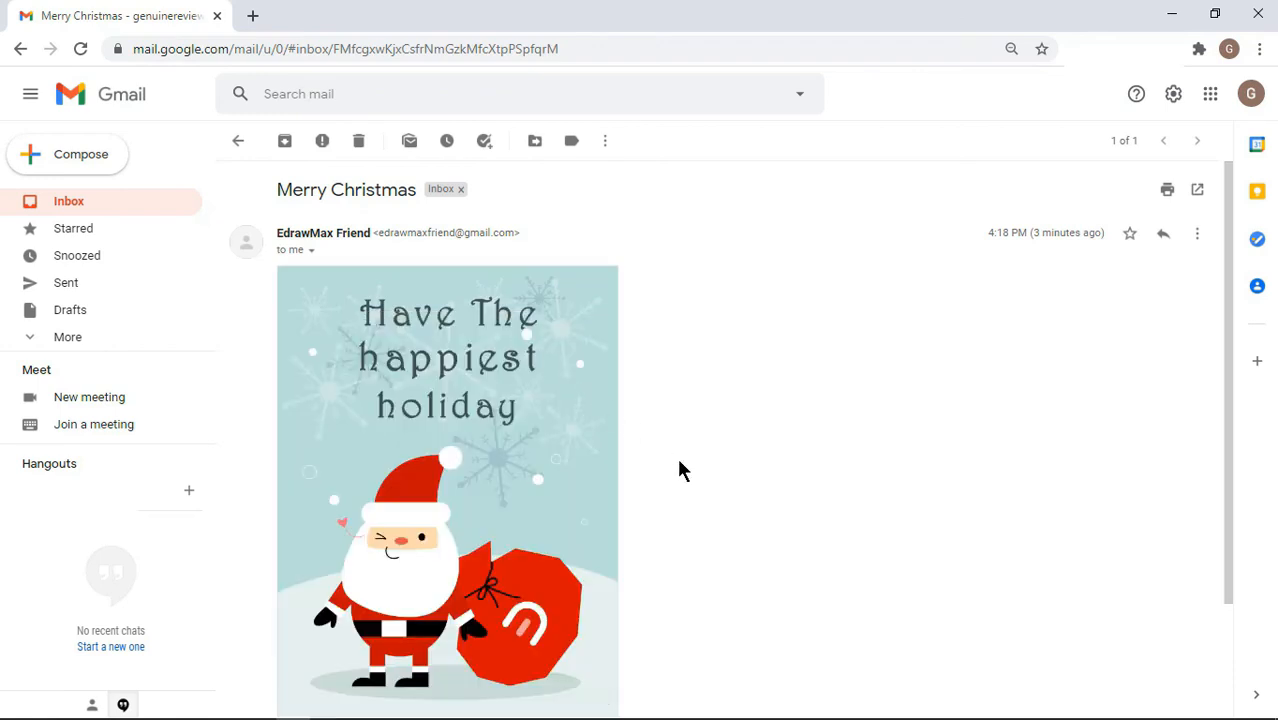
pyautogui.scroll(-1, 680, 470)
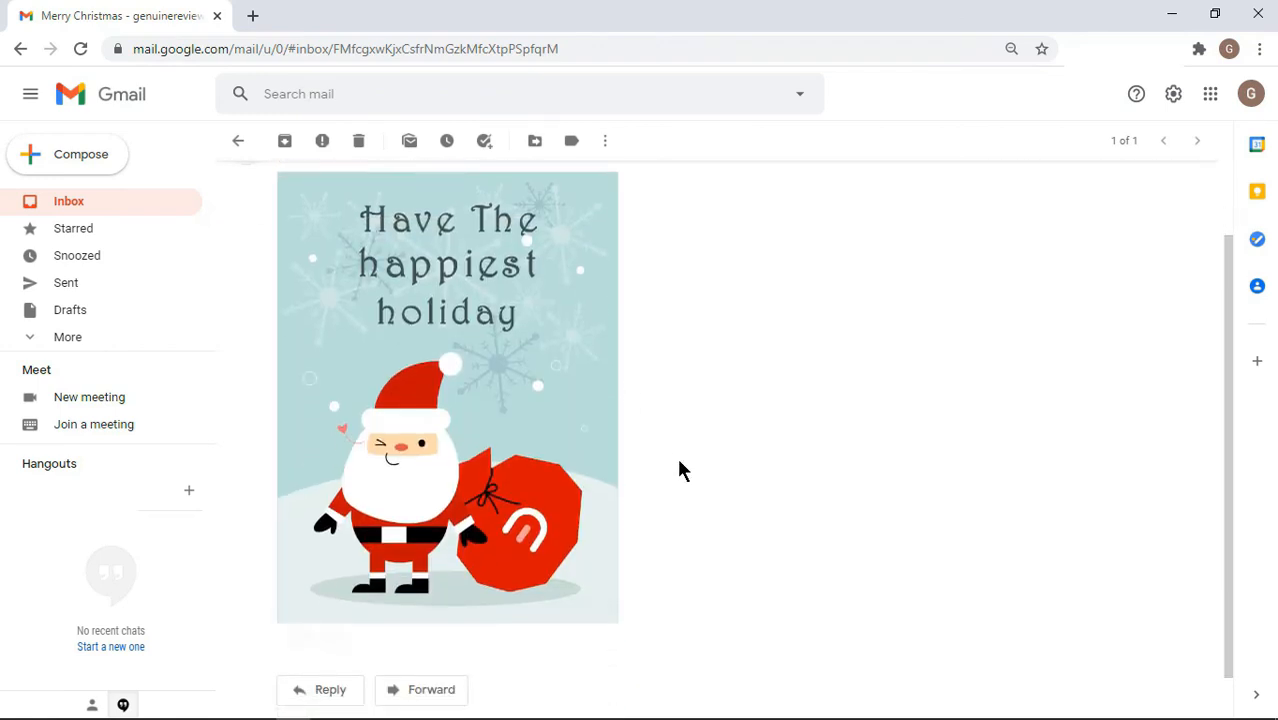
pyautogui.scroll(1, 679, 470)
pyautogui.scroll(-2, 679, 468)
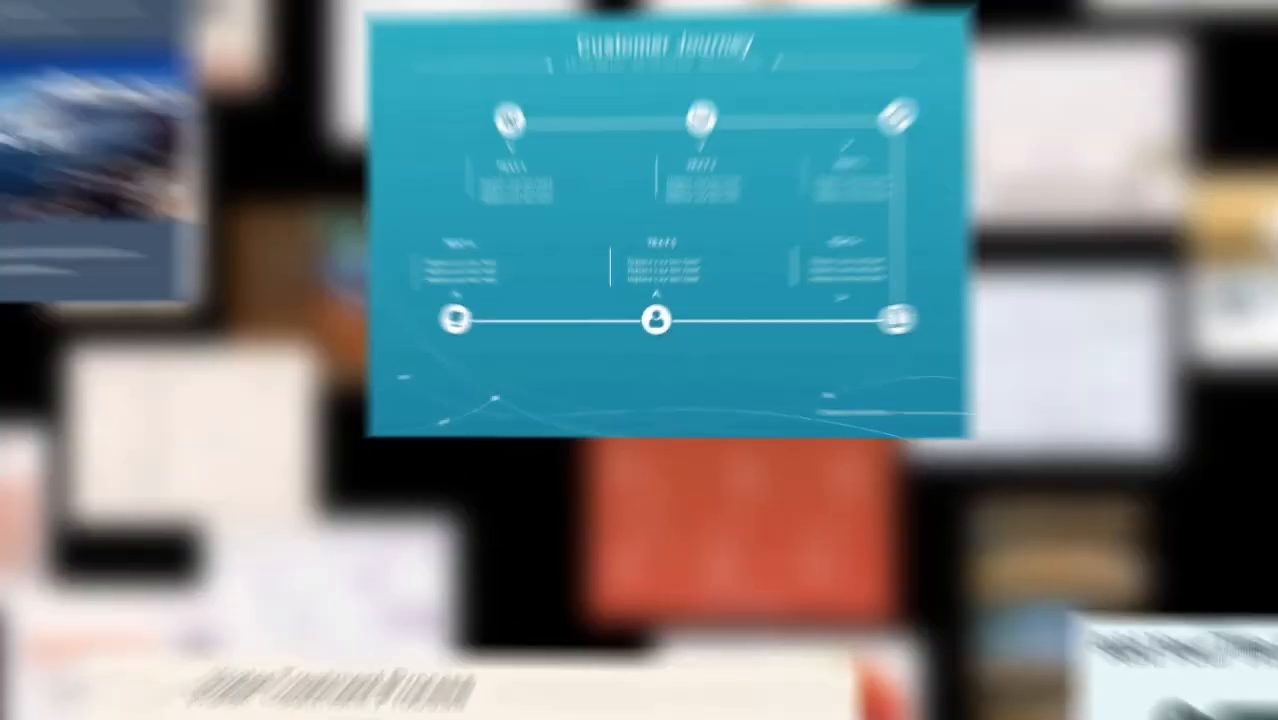